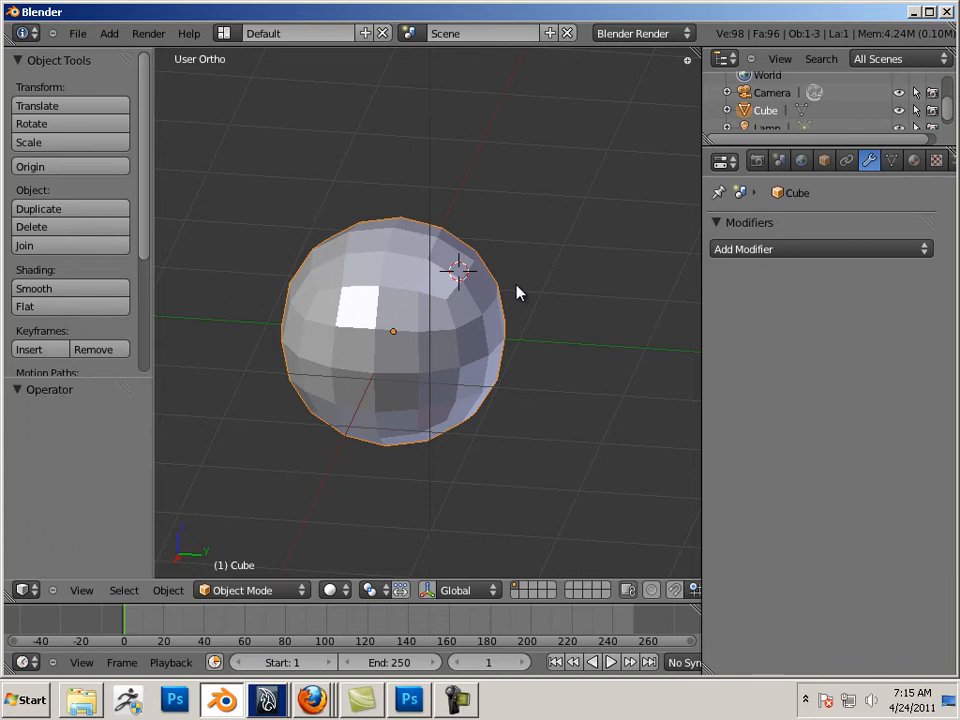
# Delete the faceted sphere-like object and add a new cube mesh at the 3D cursor
pyautogui.press('x')
pyautogui.click(516, 291)
pyautogui.keyDown('shift'); pyautogui.moveTo(474, 336); pyautogui.dragTo(462, 372, button='middle'); pyautogui.keyUp('shift')
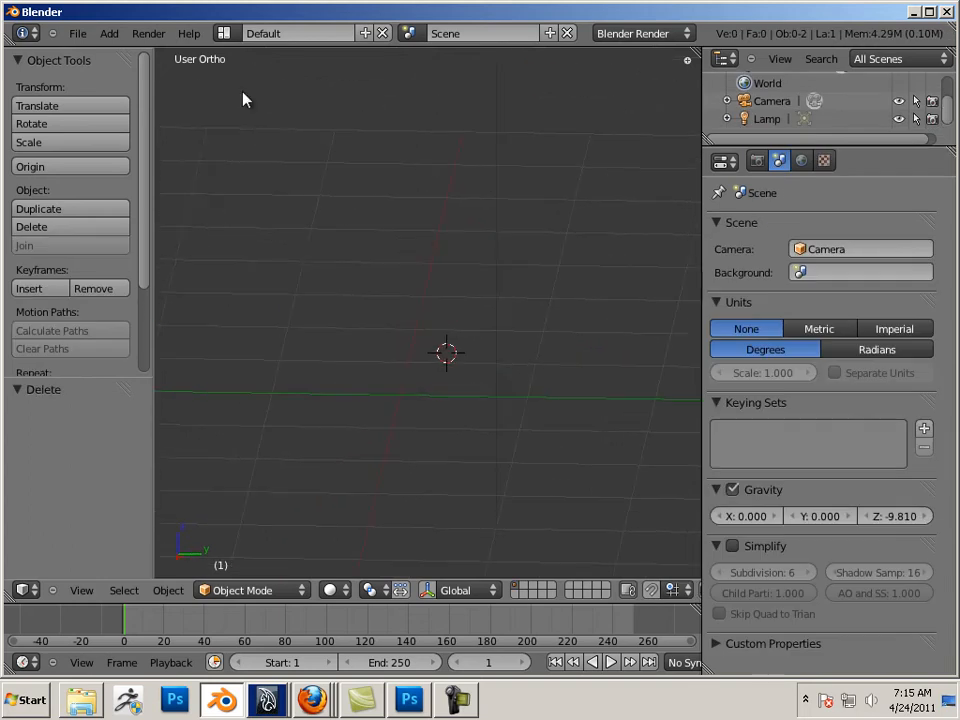
pyautogui.click(109, 33)
pyautogui.moveTo(145, 70)
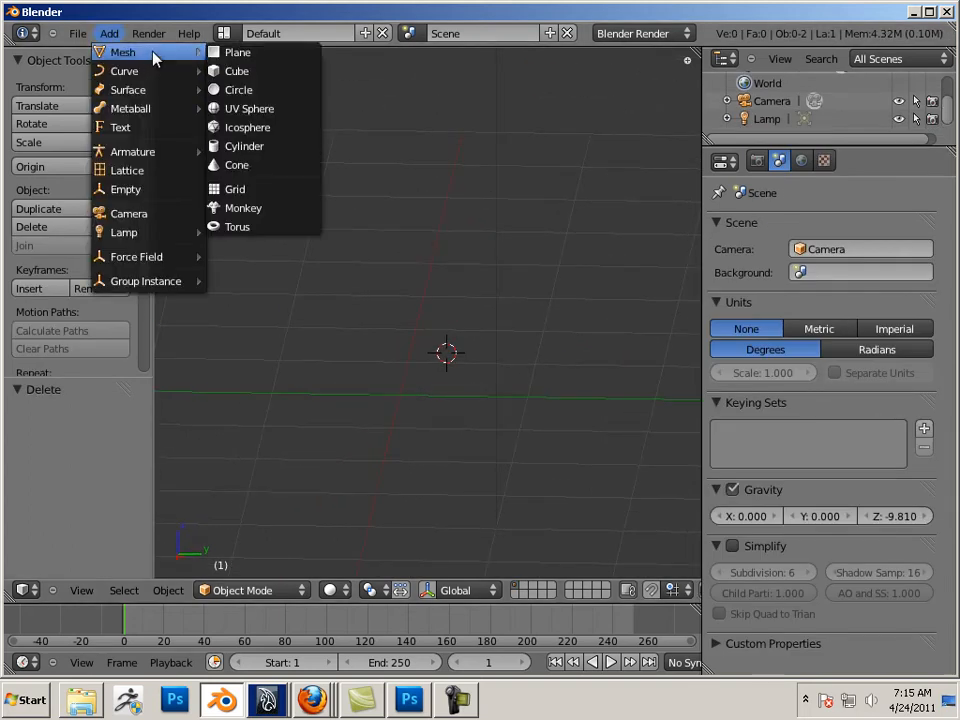
pyautogui.click(234, 71)
pyautogui.keyDown('ctrl'); pyautogui.moveTo(512, 330); pyautogui.dragTo(460, 362, button='middle'); pyautogui.keyUp('ctrl')
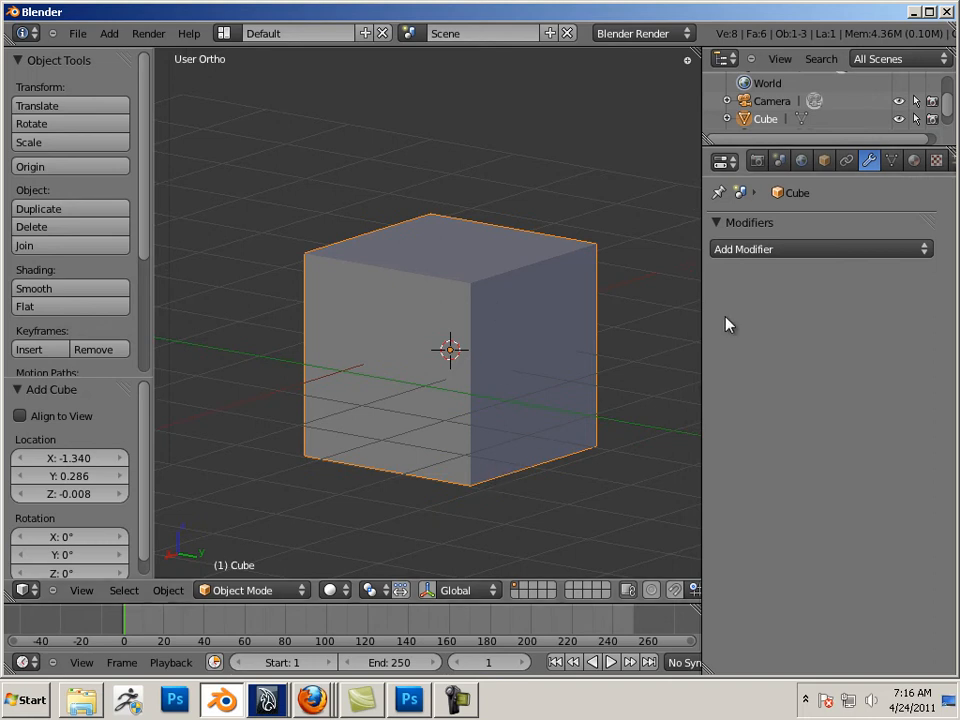
# Add a Multiresolution modifier to the cube and subdivide it three times with Catmull-Clark
pyautogui.click(770, 252)
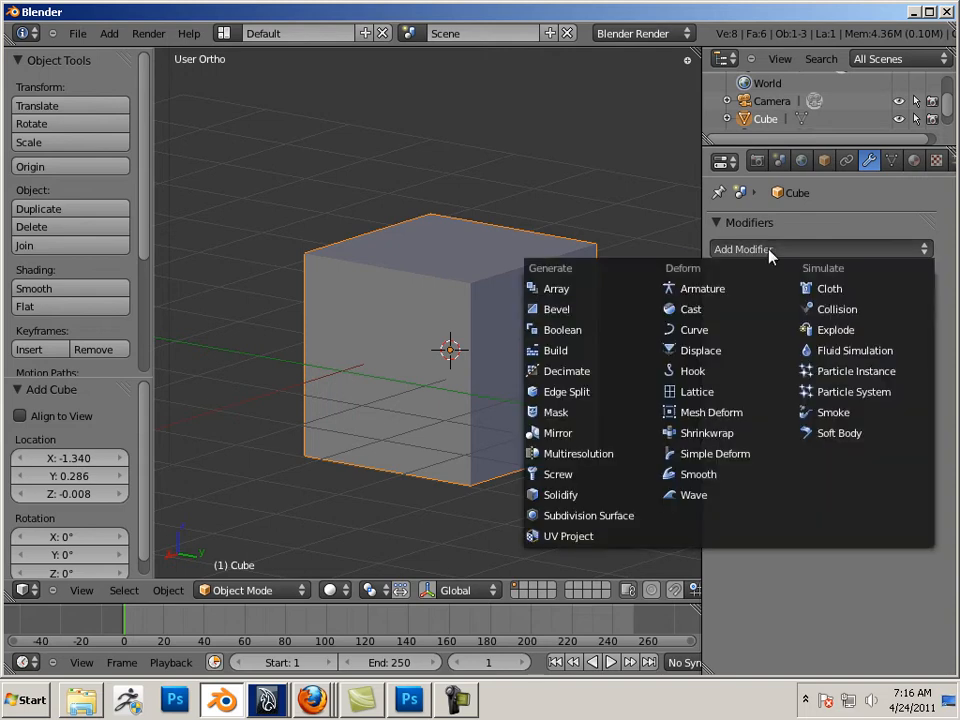
pyautogui.click(600, 457)
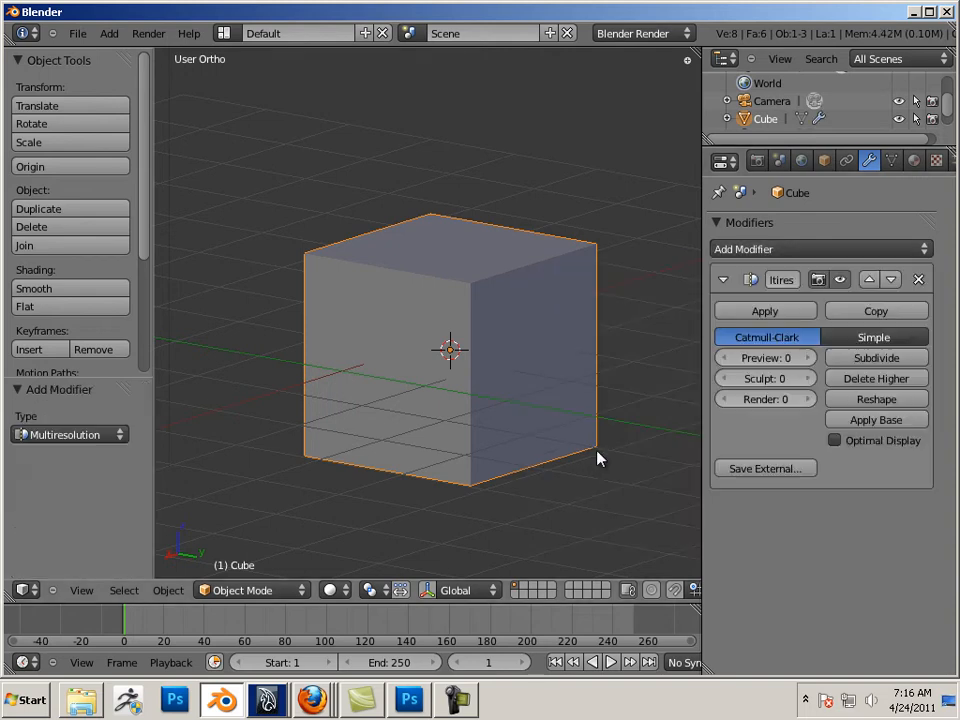
pyautogui.click(866, 364)
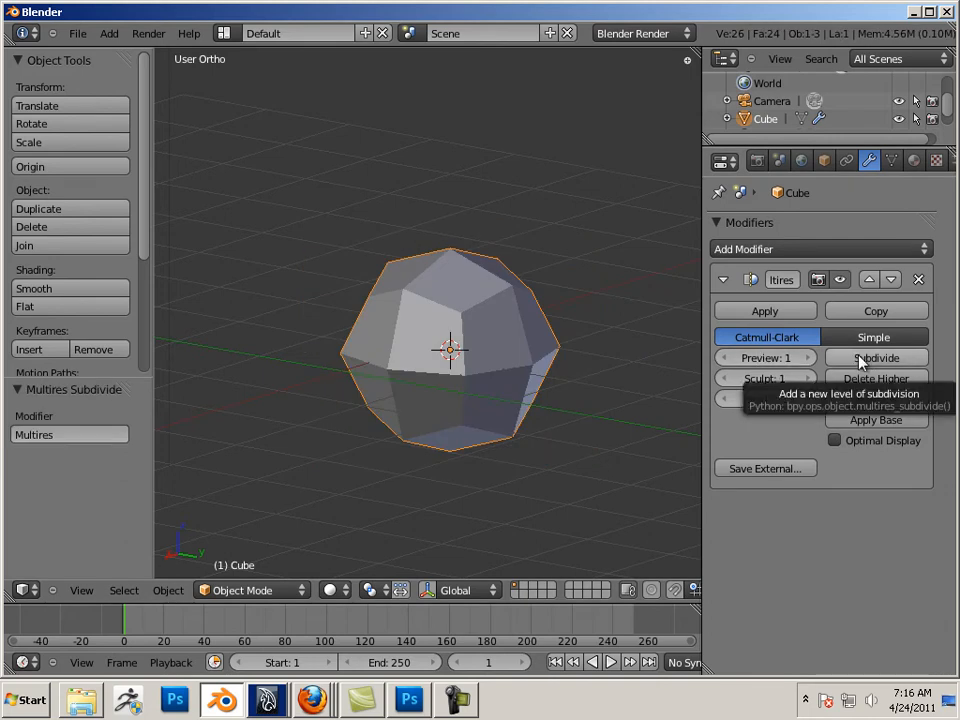
pyautogui.click(860, 360)
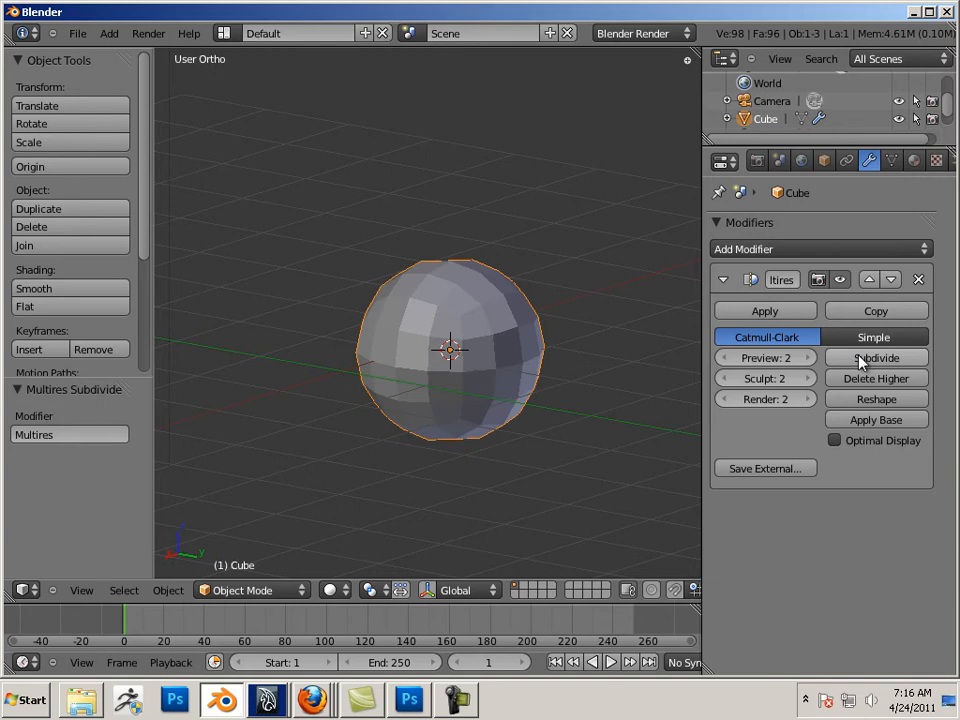
pyautogui.click(858, 360)
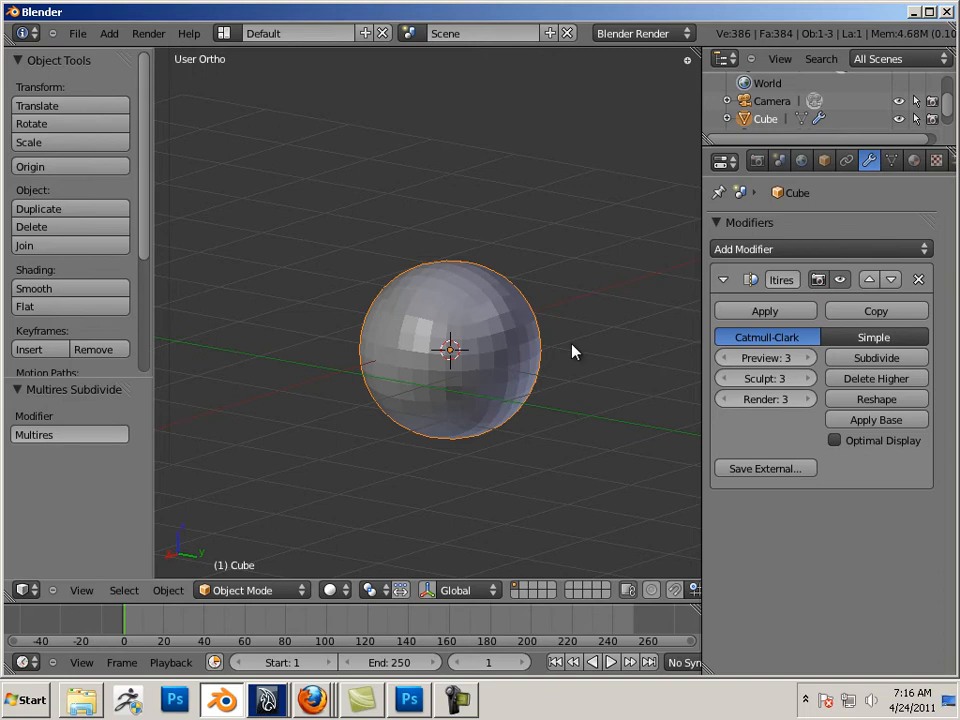
# Compare the cube's base cage in Edit Mode with its subdivided shape in Object Mode
pyautogui.press('Tab')
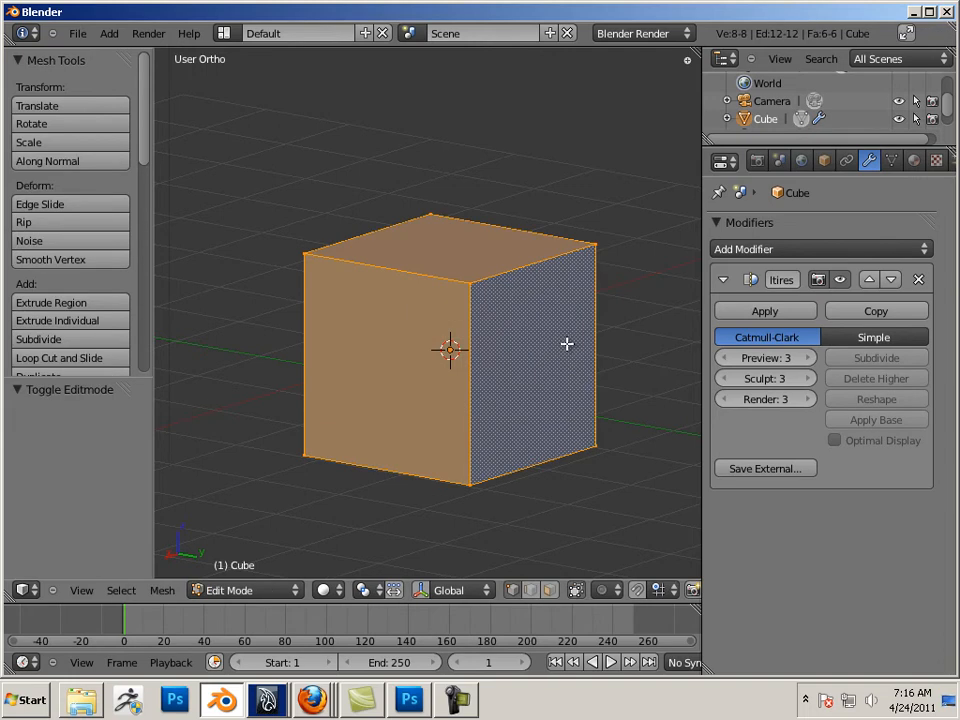
pyautogui.press('Tab')
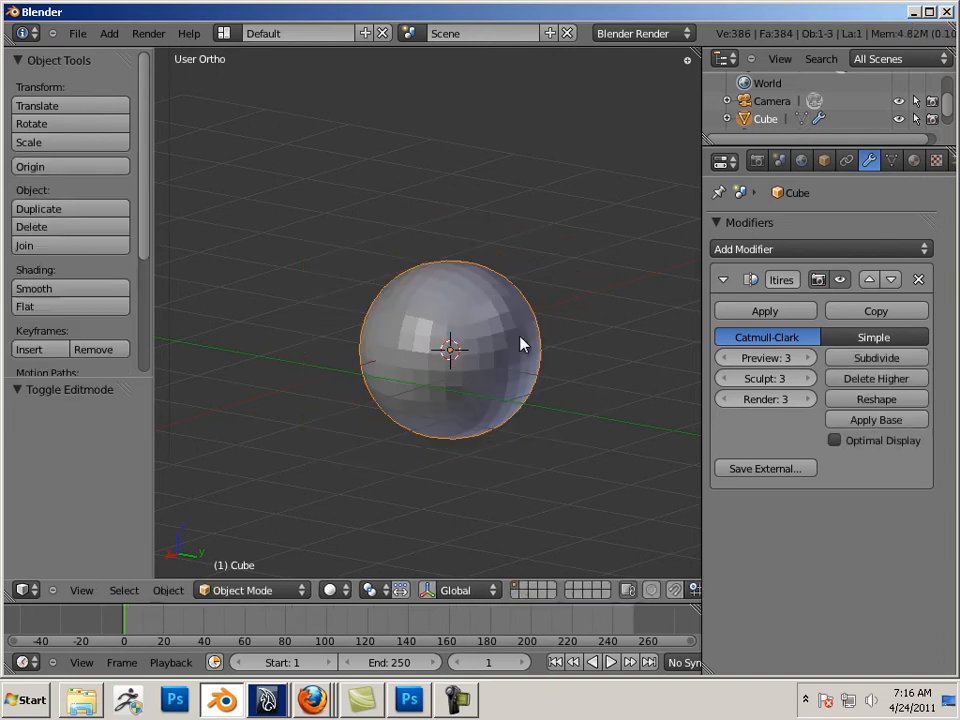
pyautogui.press('Tab')
pyautogui.press('Tab')
pyautogui.press('Tab')
pyautogui.press('Tab')
# Add a horizontal loop cut to the cube in Edit Mode, slide it almost to the bottom edge, and return to Object Mode
pyautogui.press('Tab')
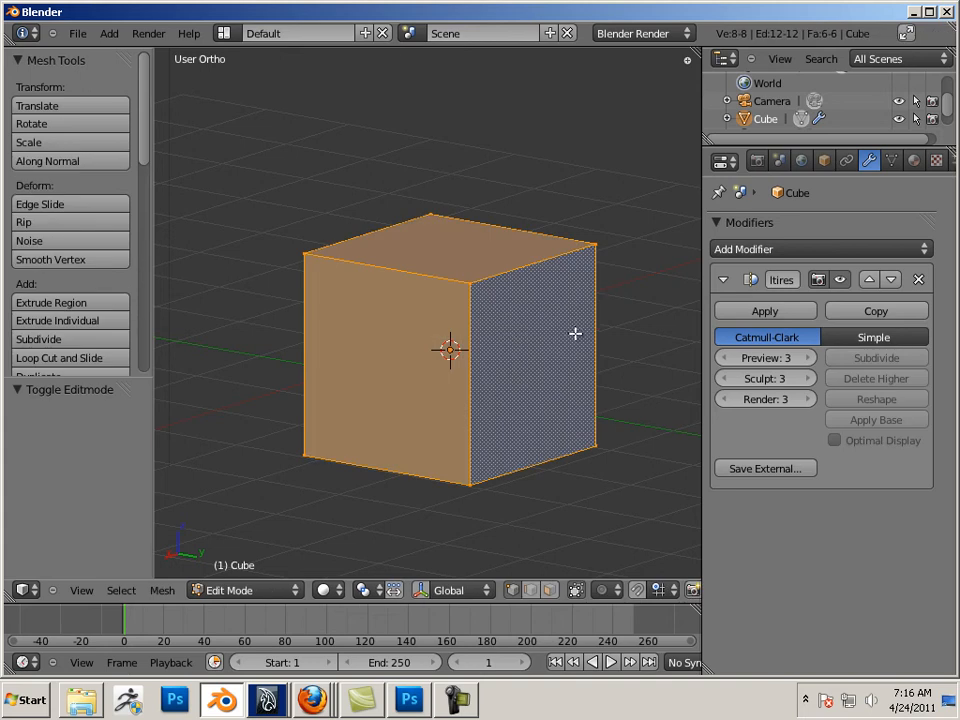
pyautogui.moveTo(574, 332); pyautogui.dragTo(466, 323, button='middle')
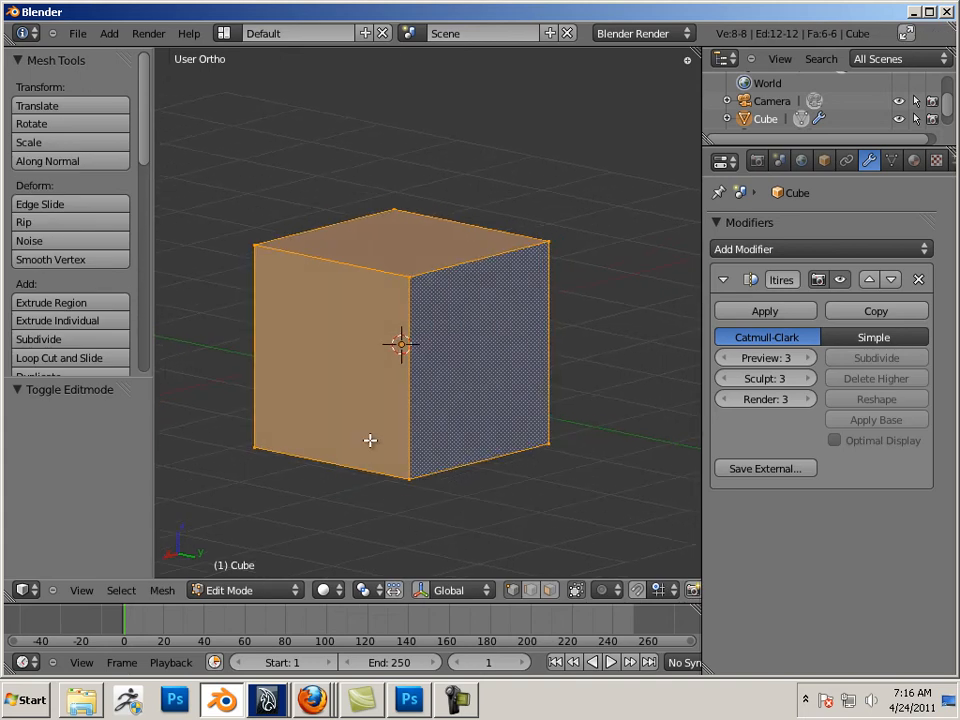
pyautogui.hotkey('ctrl', 'r')
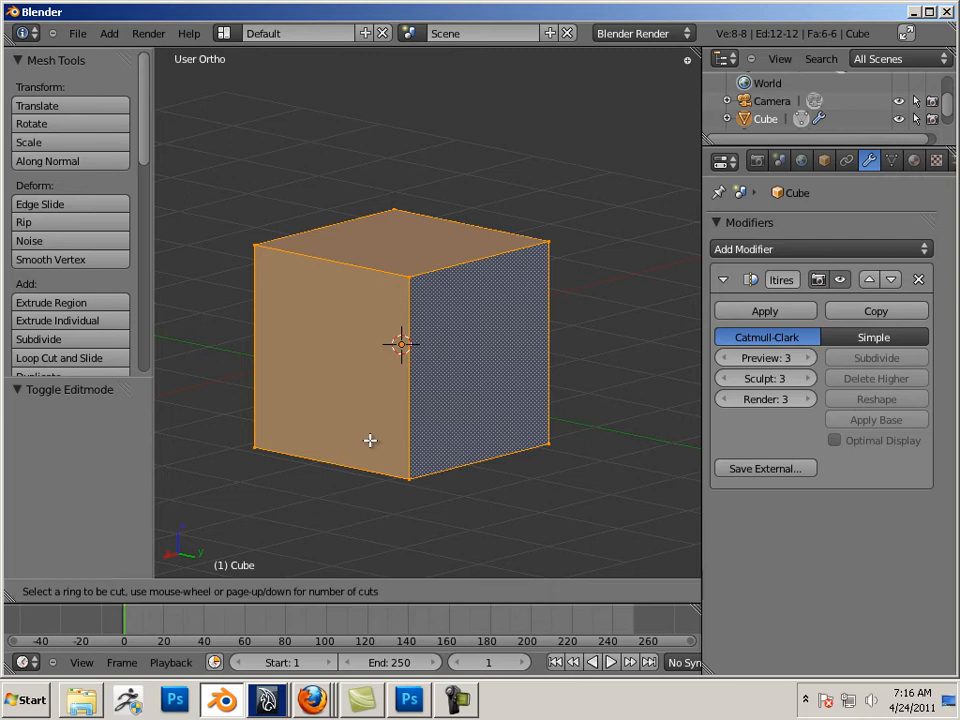
pyautogui.click(399, 437)
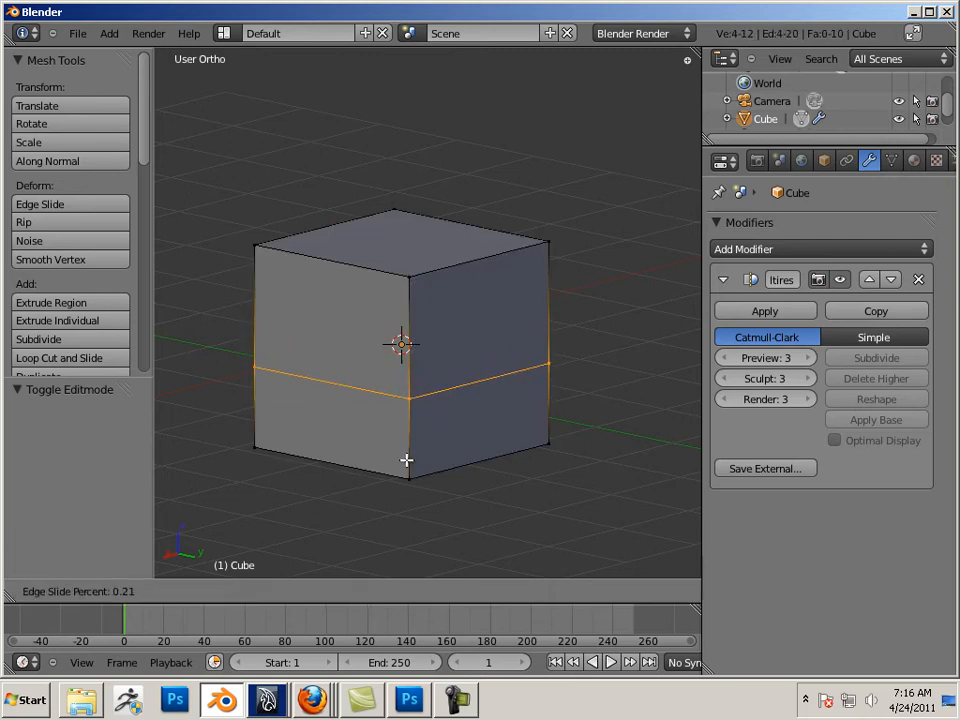
pyautogui.click(396, 534)
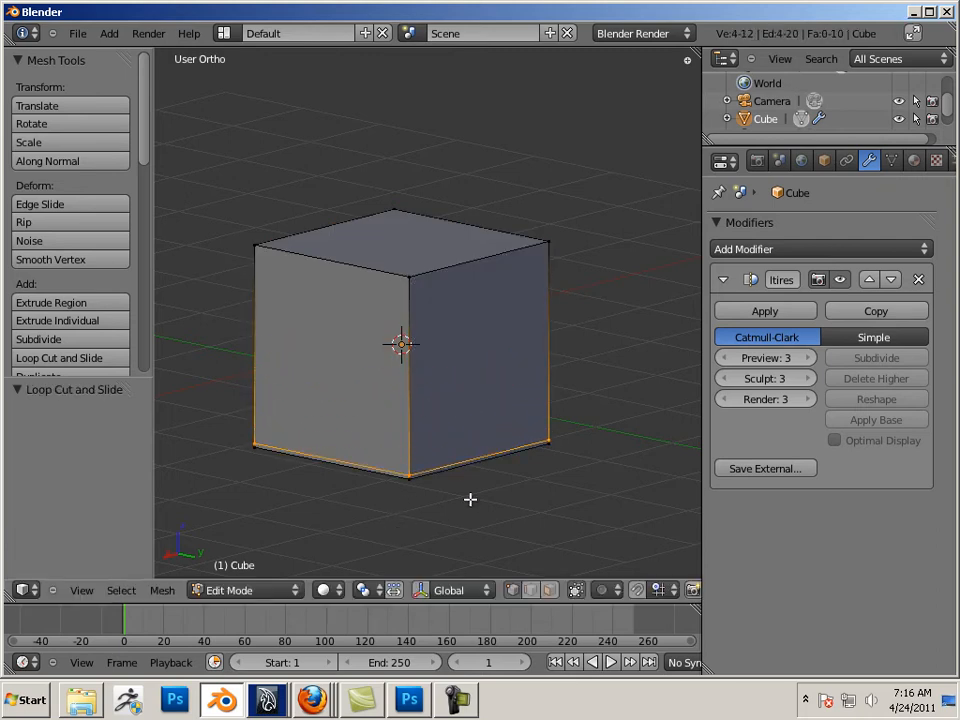
pyautogui.press('Tab')
pyautogui.moveTo(418, 498); pyautogui.dragTo(386, 347, button='middle')
pyautogui.moveTo(549, 542); pyautogui.dragTo(433, 579, button='middle')
pyautogui.moveTo(471, 527); pyautogui.dragTo(452, 538, button='middle')
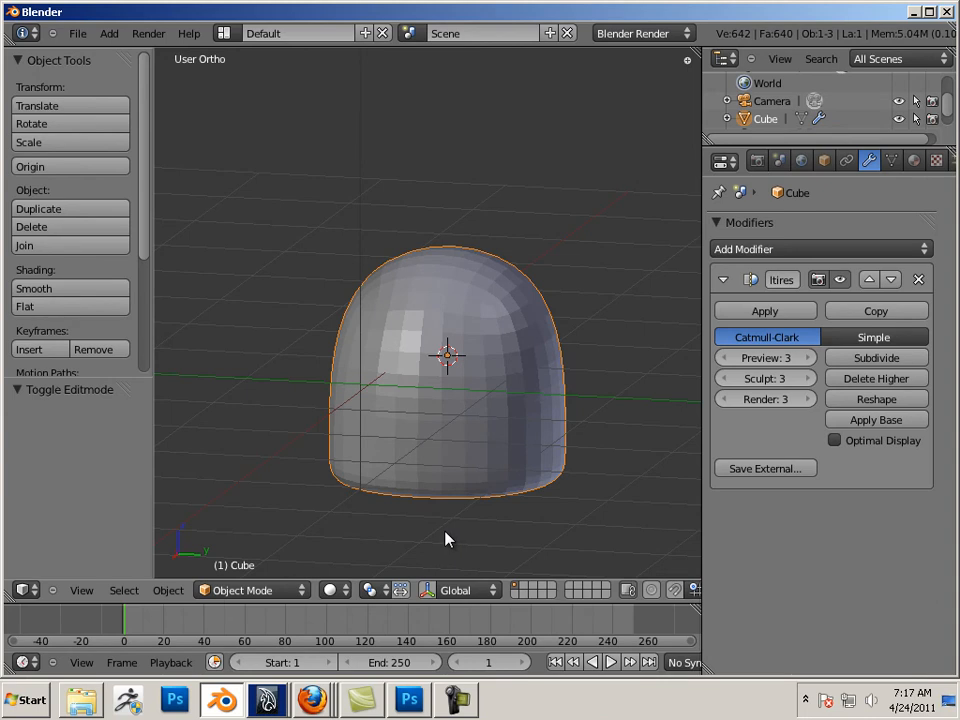
# In Edit Mode, add a vertical loop cut and slide it 0.97 towards the cube's negative Y side
pyautogui.press('Tab')
pyautogui.moveTo(444, 529)
pyautogui.mouseDown(button='middle')
pyautogui.moveTo(429, 508)
pyautogui.moveTo(437, 509)
pyautogui.mouseUp(button='middle')
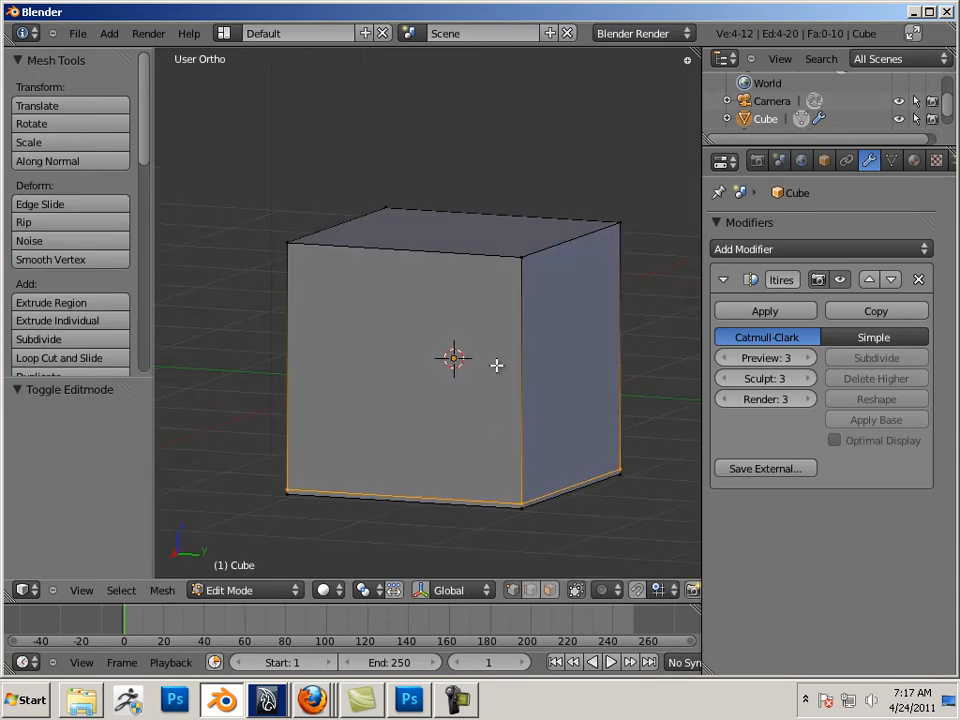
pyautogui.moveTo(388, 330)
pyautogui.mouseDown(button='middle')
pyautogui.moveTo(373, 326)
pyautogui.moveTo(389, 326)
pyautogui.mouseUp(button='middle')
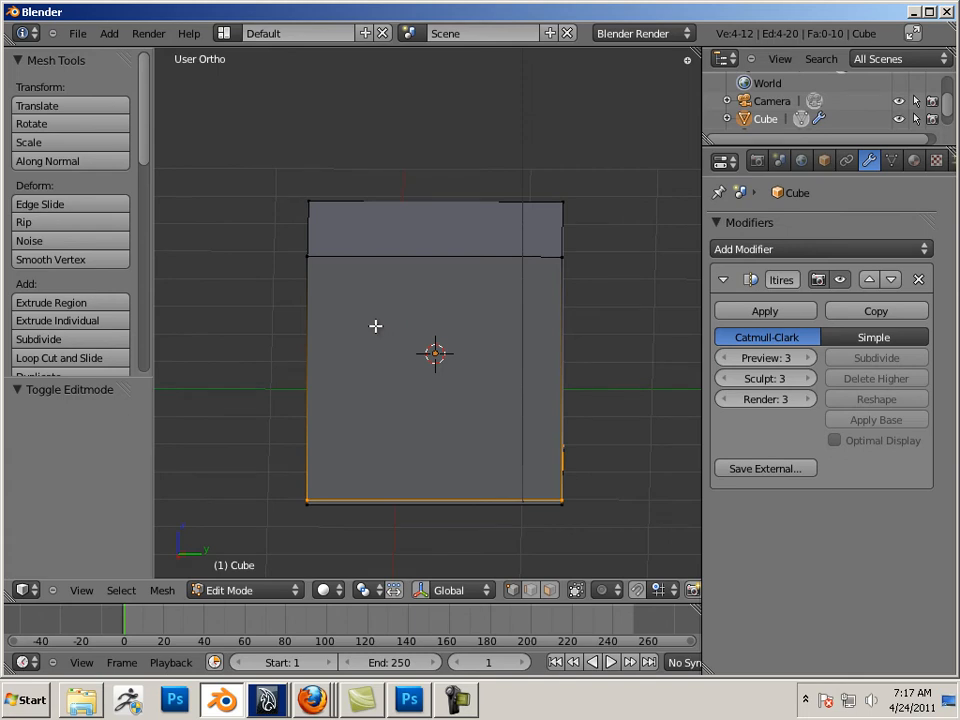
pyautogui.hotkey('ctrl', 'r')
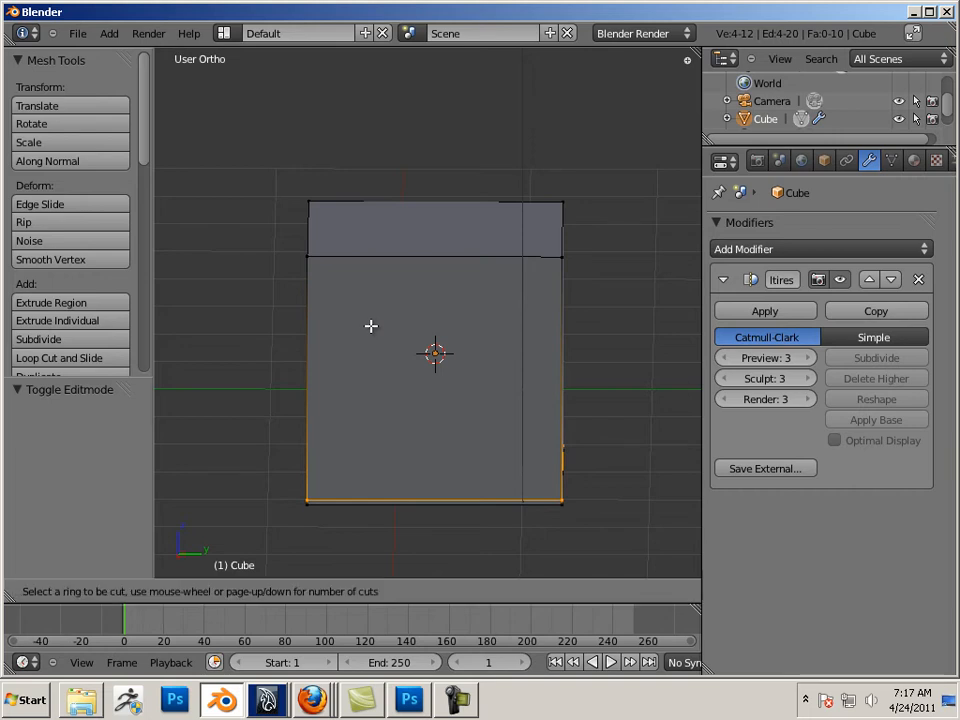
pyautogui.click(345, 256)
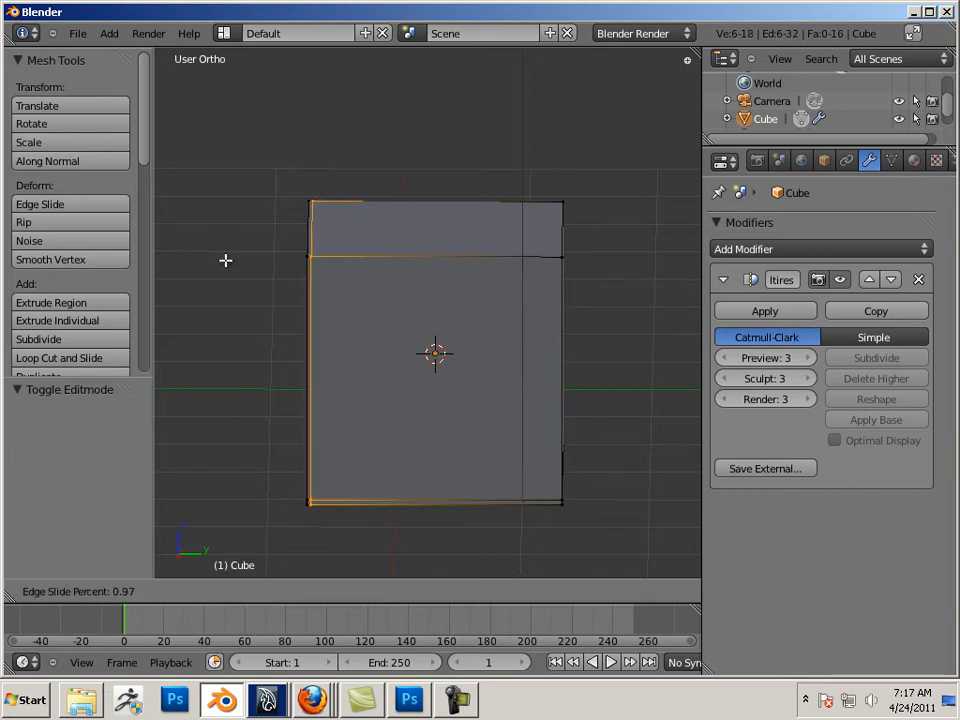
pyautogui.click(226, 259)
# Add a second vertical loop cut slid close to the cube's positive Y side, and return to Object Mode
pyautogui.hotkey('ctrl', 'r')
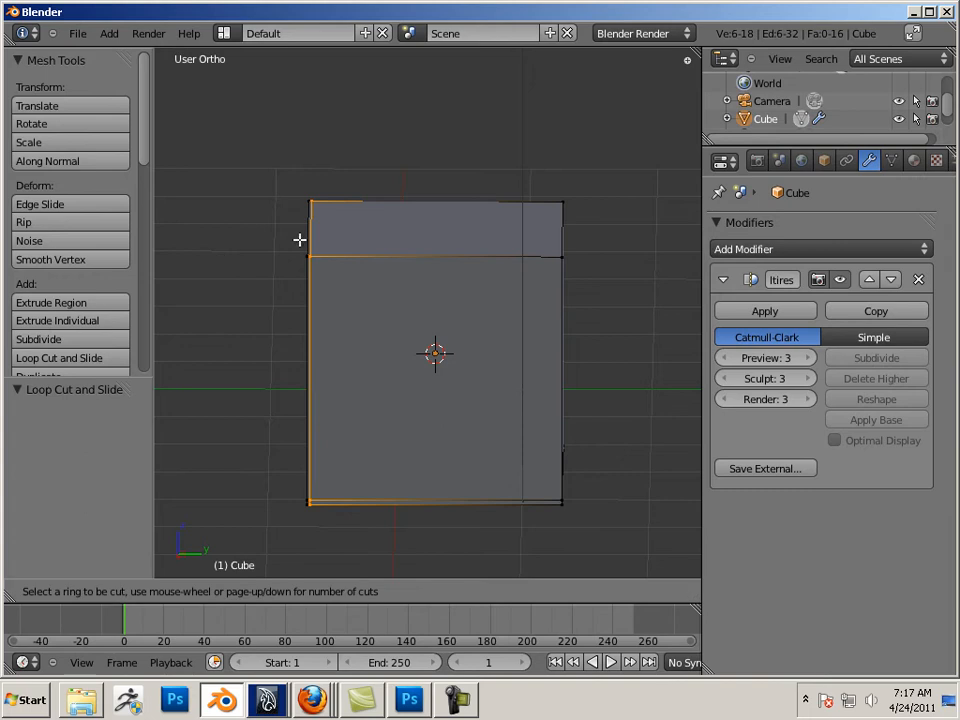
pyautogui.click(386, 253)
pyautogui.click(510, 261)
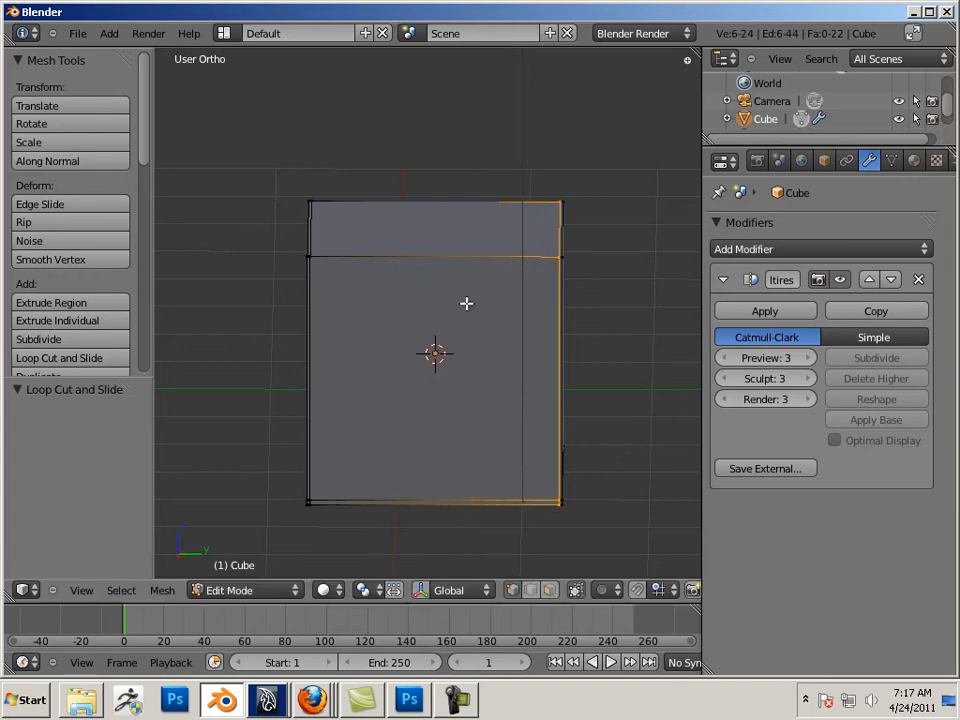
pyautogui.press('Tab')
pyautogui.moveTo(281, 326); pyautogui.dragTo(489, 306, button='middle')
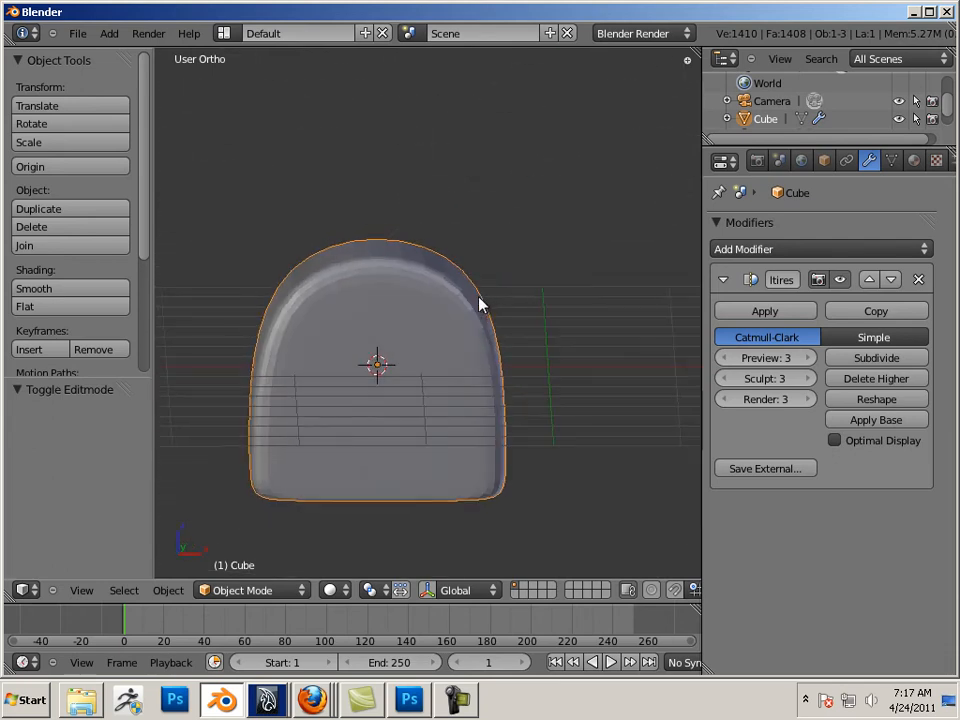
# Check the cube's cage in Edit Mode, return to Object Mode, and show the 3D transform manipulator
pyautogui.press('Tab')
pyautogui.moveTo(527, 375); pyautogui.dragTo(314, 346, button='middle')
pyautogui.scroll(-4, 469, 392)
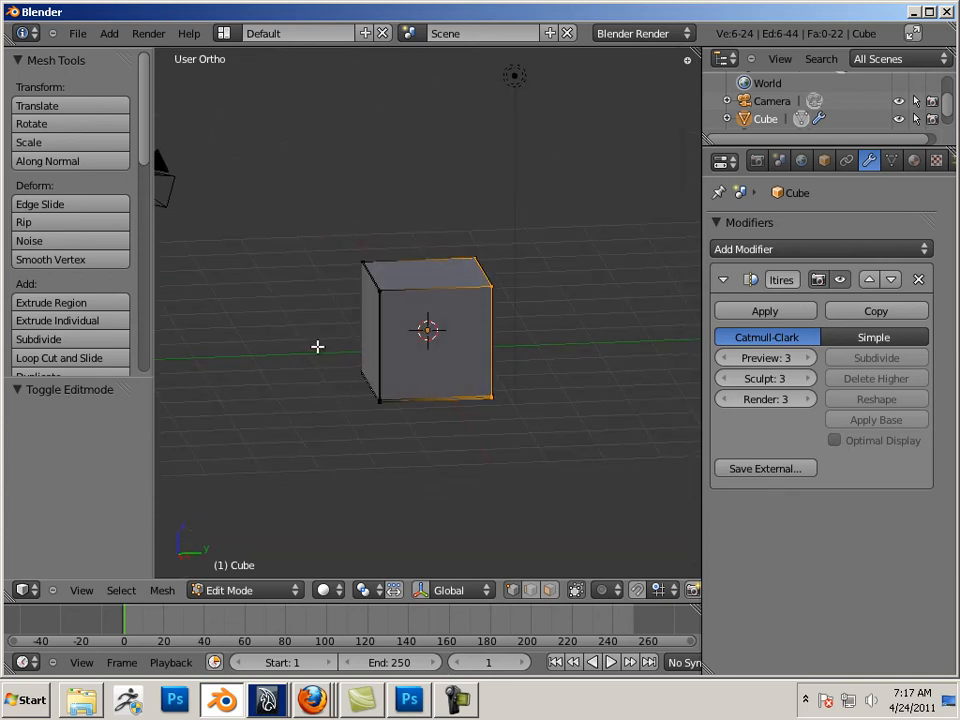
pyautogui.press('Tab')
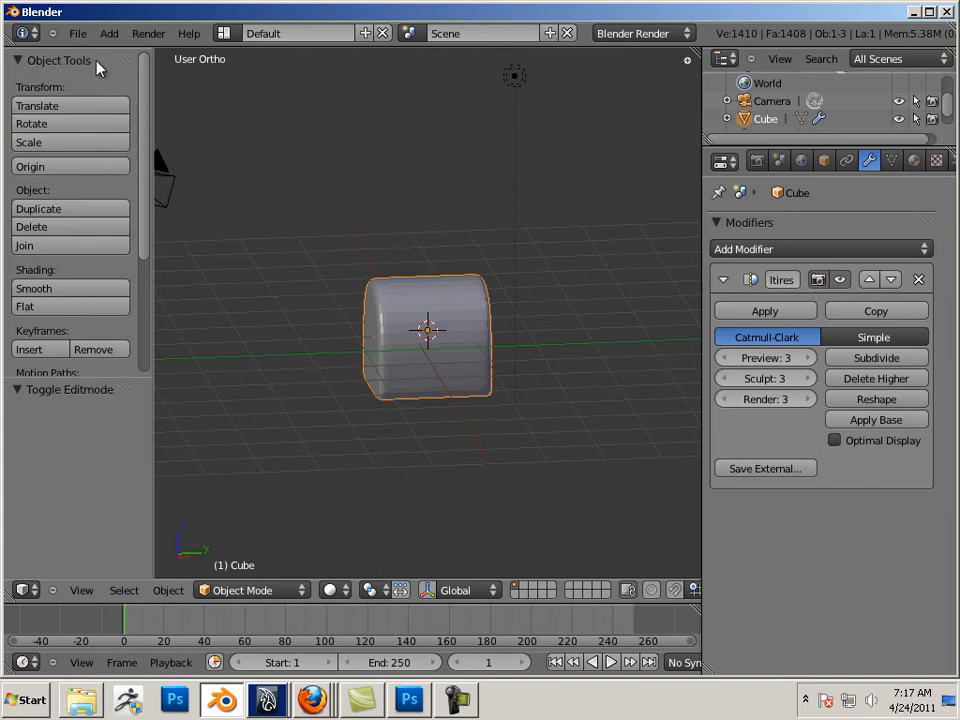
pyautogui.click(428, 589)
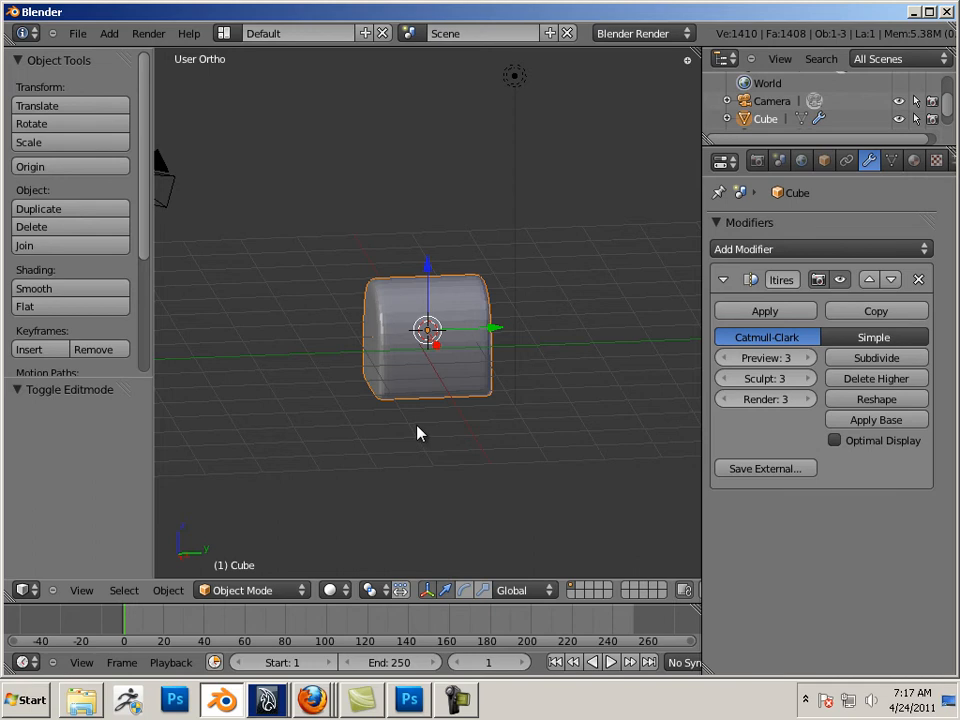
# Duplicate the rounded cube, move the copy about 5.3 units in the negative X direction, and select the original
pyautogui.moveTo(349, 388); pyautogui.dragTo(448, 388, button='middle')
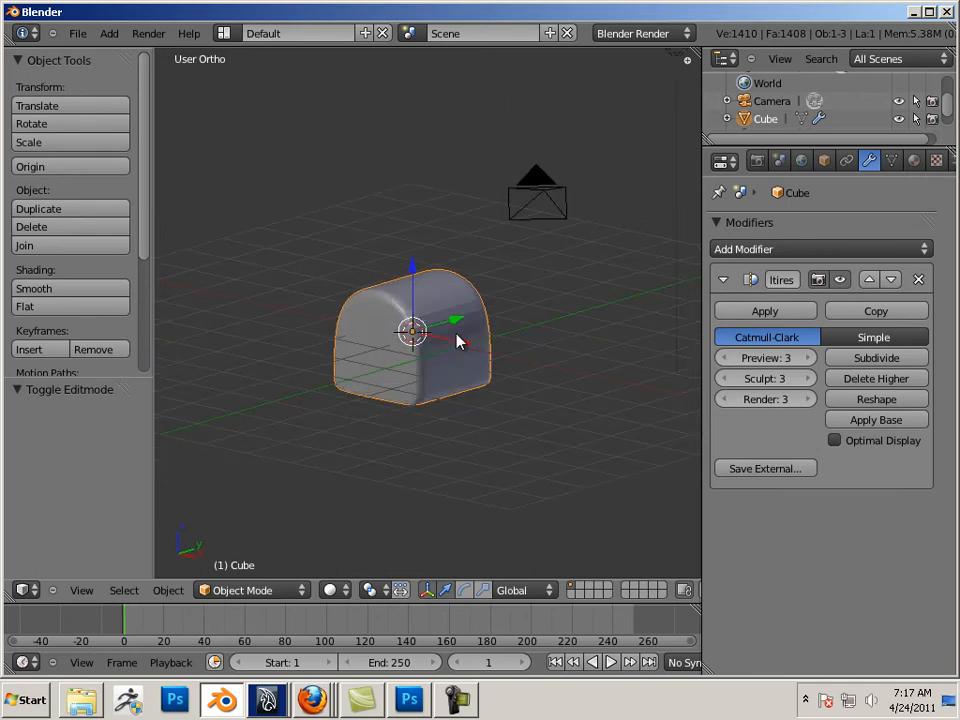
pyautogui.hotkey('shift', 'd')
pyautogui.press('x')
pyautogui.click(454, 344)
pyautogui.press('g')
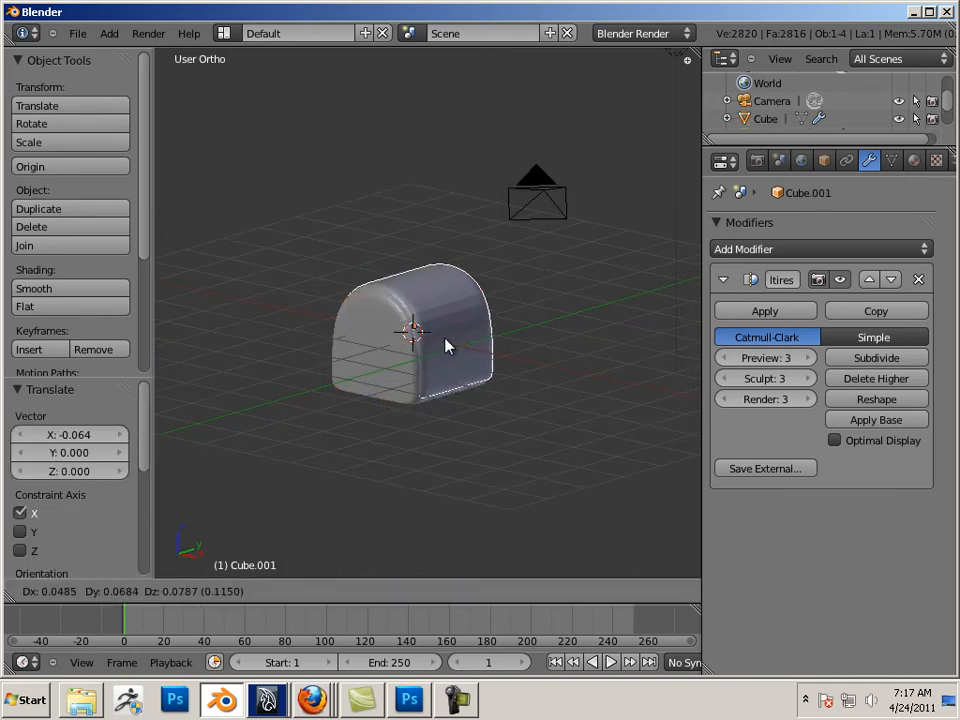
pyautogui.click(388, 331)
pyautogui.moveTo(462, 348); pyautogui.dragTo(229, 300)
pyautogui.keyDown('shift'); pyautogui.moveTo(372, 348); pyautogui.dragTo(469, 329, button='middle'); pyautogui.keyUp('shift')
pyautogui.scroll(1, 425, 325)
pyautogui.rightClick(470, 336)
# Examine the edge loops near the original cube's borders in Edit Mode and the resulting rounded shape from several angles
pyautogui.moveTo(452, 407); pyautogui.dragTo(490, 459, button='middle')
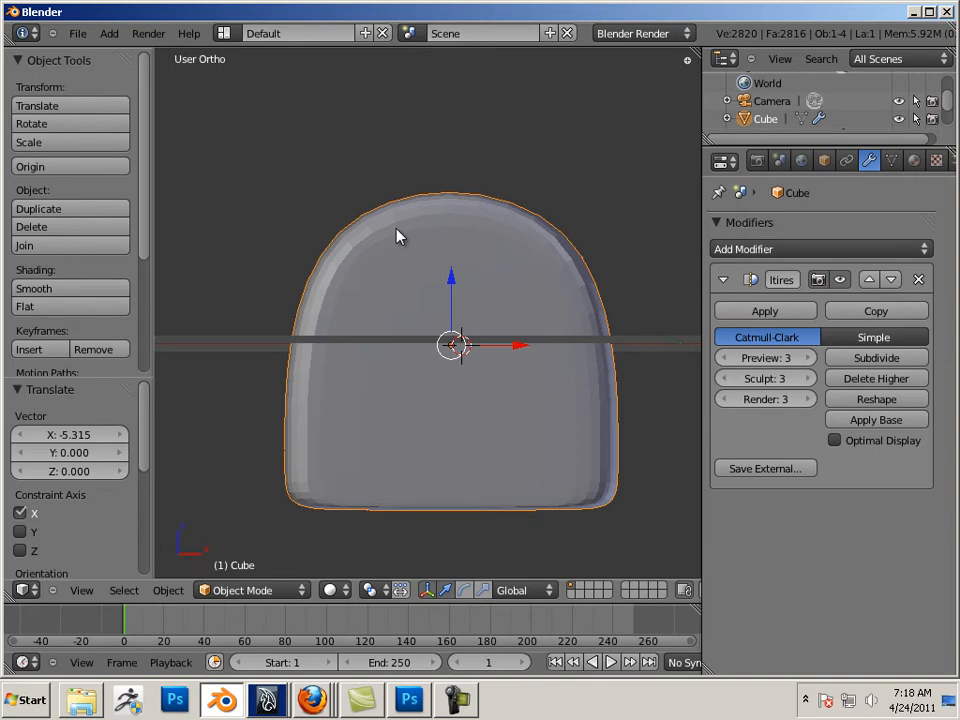
pyautogui.press('Tab')
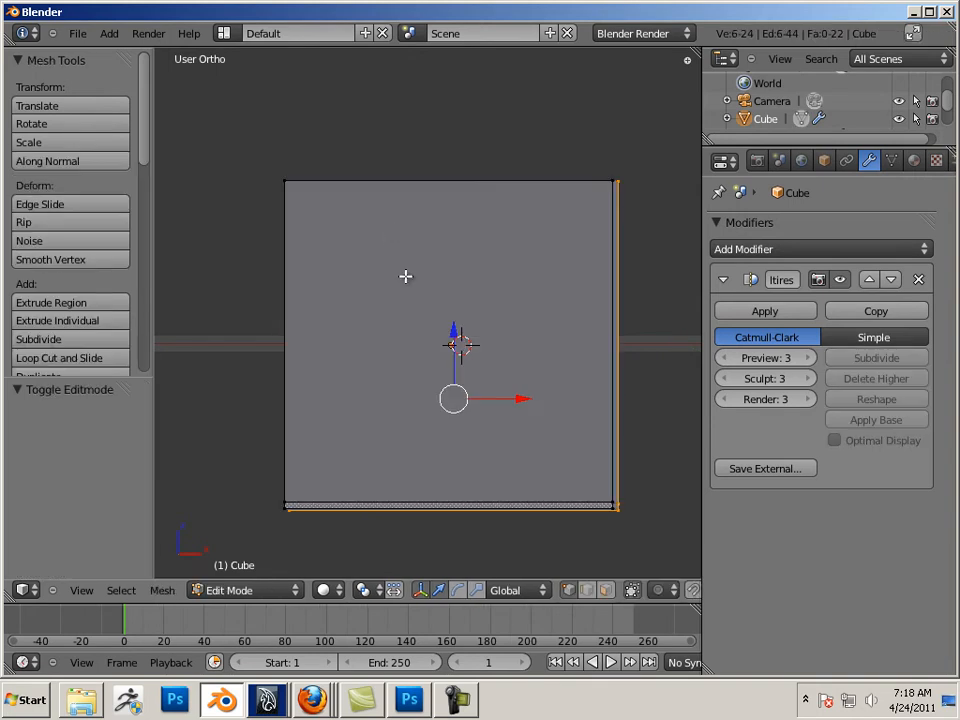
pyautogui.scroll(-3, 470, 420)
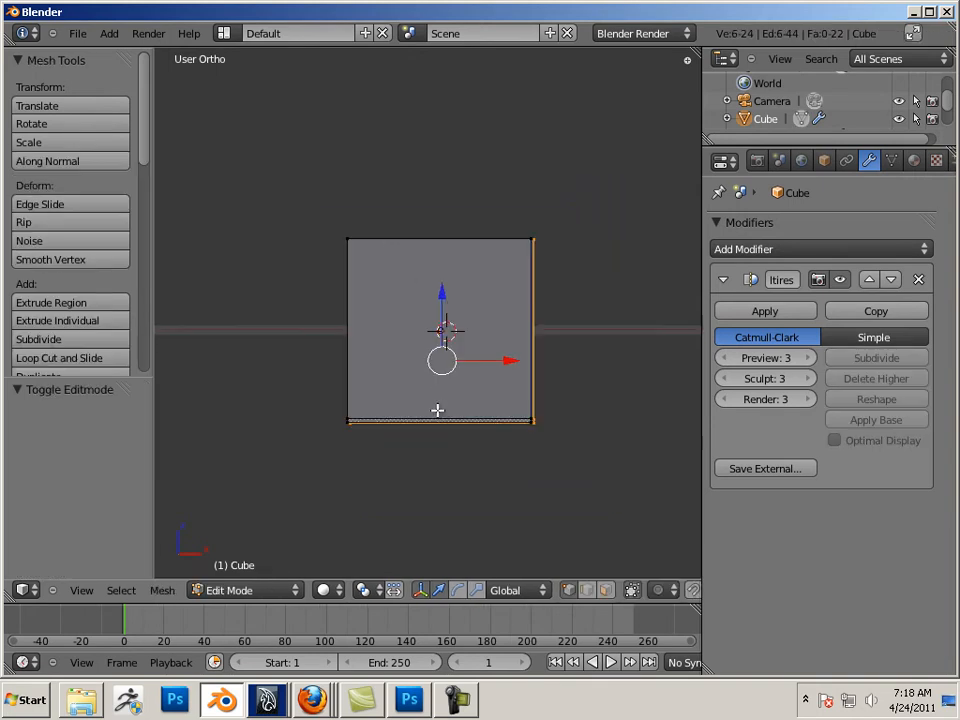
pyautogui.moveTo(437, 409); pyautogui.dragTo(478, 419, button='middle')
pyautogui.keyDown('ctrl'); pyautogui.moveTo(478, 419); pyautogui.dragTo(525, 441, button='middle'); pyautogui.keyUp('ctrl')
pyautogui.moveTo(384, 376); pyautogui.dragTo(381, 439)
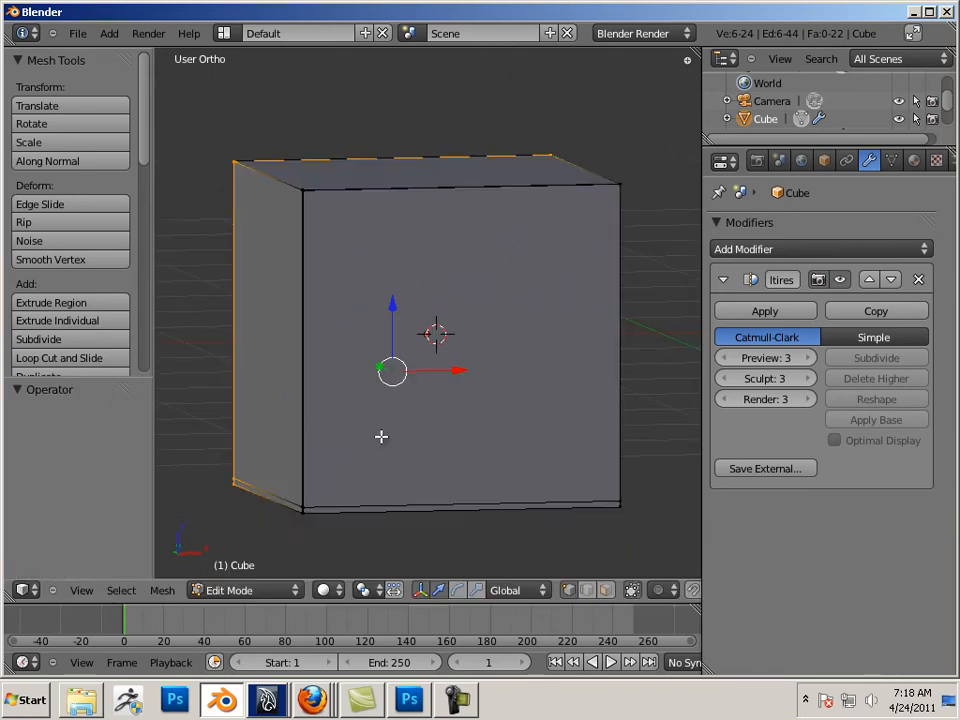
pyautogui.moveTo(281, 369); pyautogui.dragTo(262, 344, button='middle')
pyautogui.keyDown('ctrl'); pyautogui.moveTo(454, 407); pyautogui.dragTo(358, 421, button='middle'); pyautogui.keyUp('ctrl')
pyautogui.press('Tab')
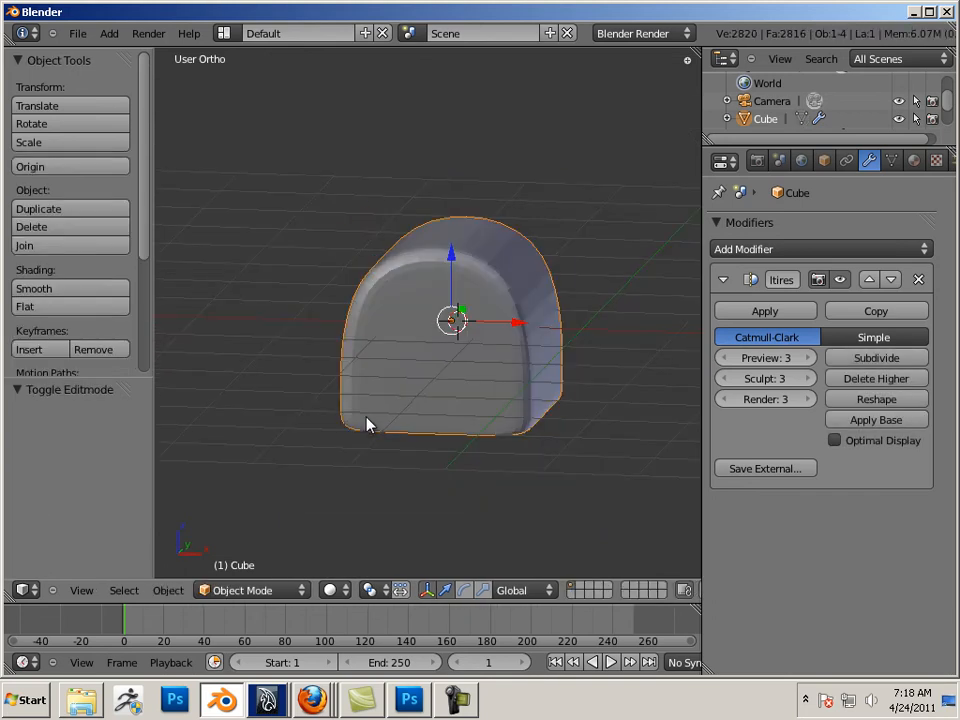
# Compare the original cube's base cage with its subdivided shape in front view
pyautogui.press('Tab')
pyautogui.press('Tab')
pyautogui.press('Tab')
pyautogui.press('KP_1')
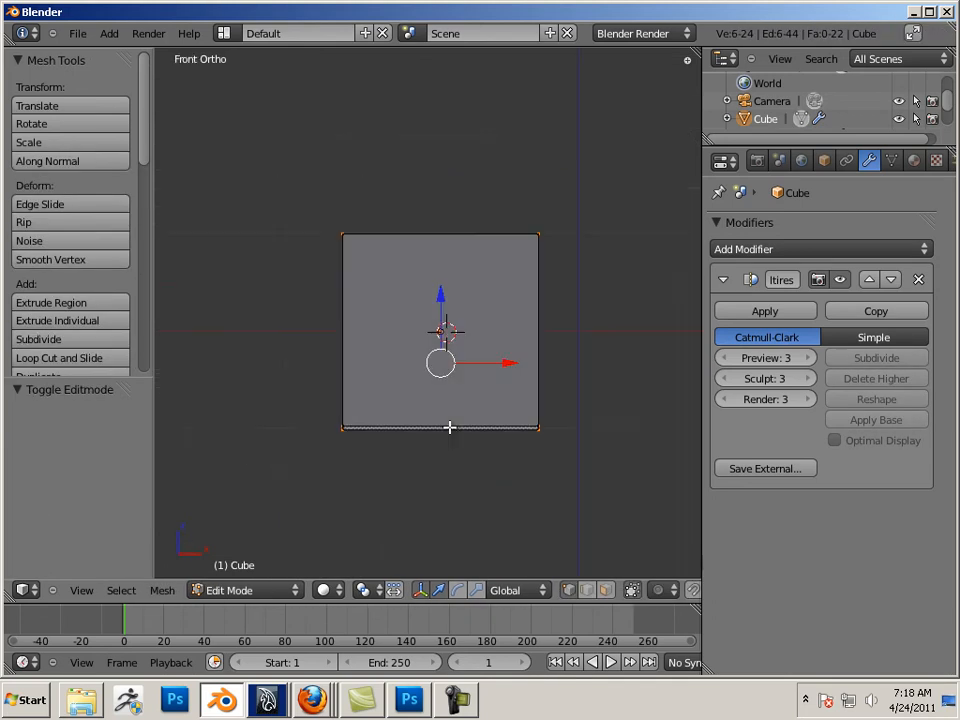
pyautogui.press('Tab')
pyautogui.press('Tab')
pyautogui.press('Tab')
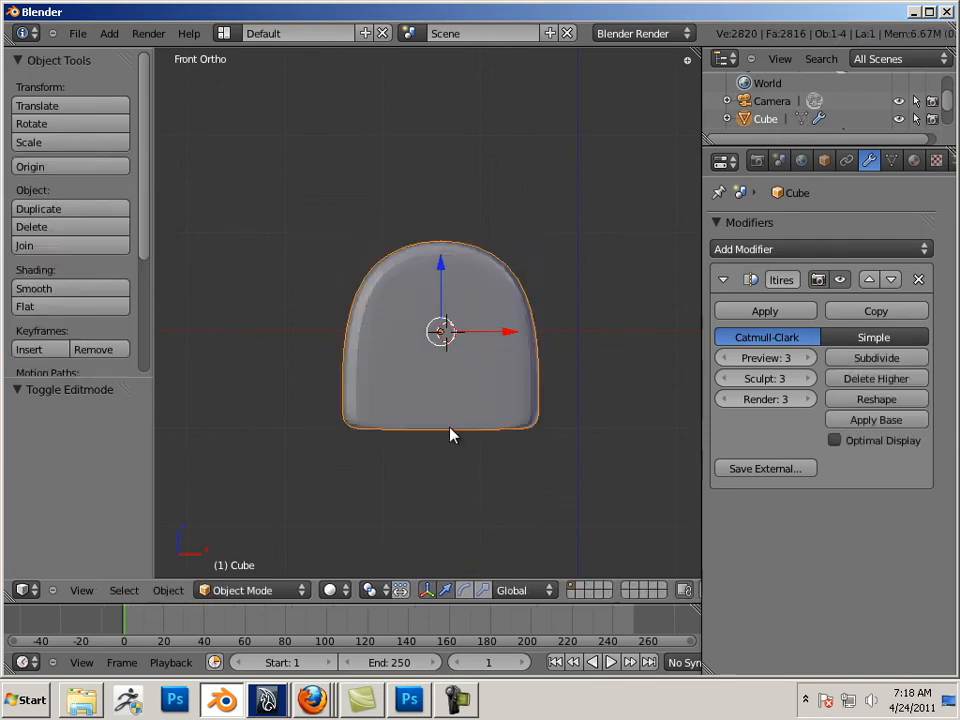
# Set Edit Mode to face selection, switch to wireframe shading, and compare the cube's base cage with its subdivided mesh
pyautogui.press('Tab')
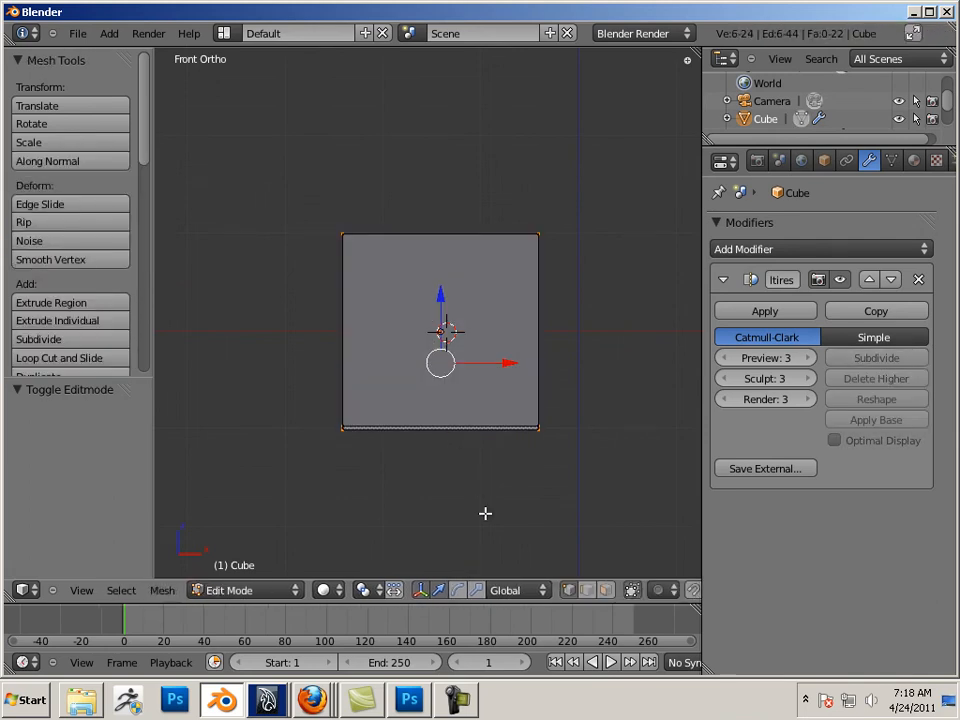
pyautogui.click(605, 590)
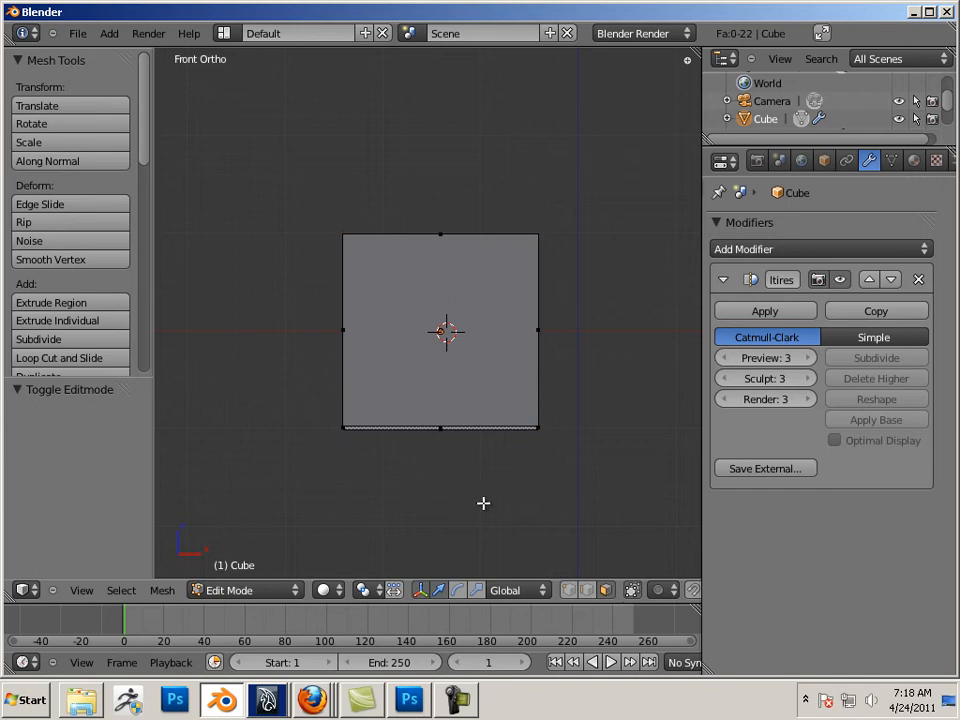
pyautogui.click(323, 590)
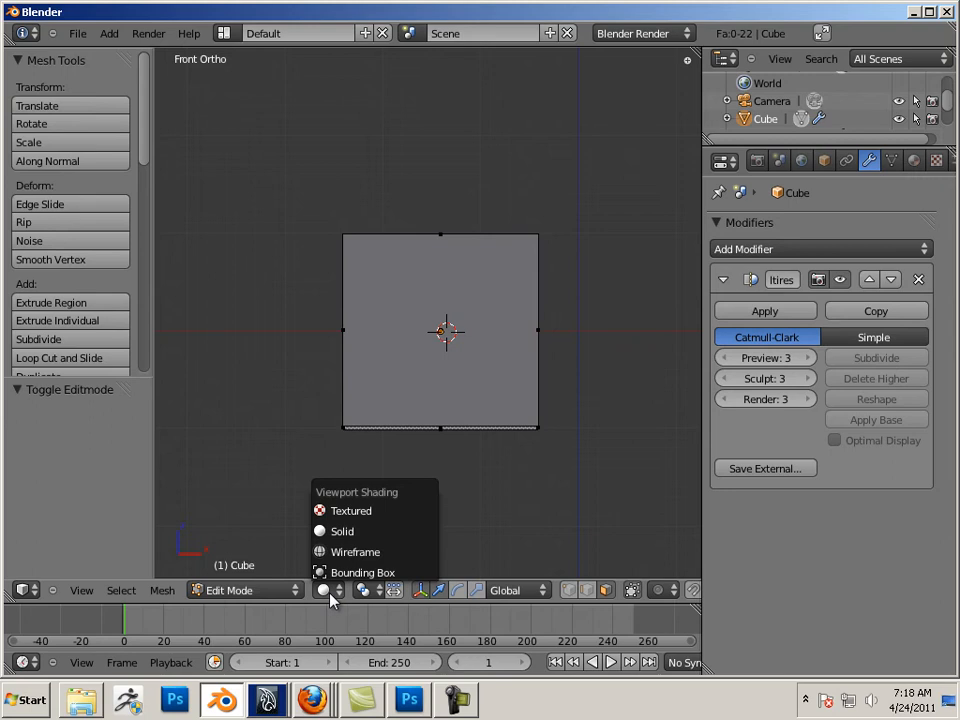
pyautogui.click(345, 552)
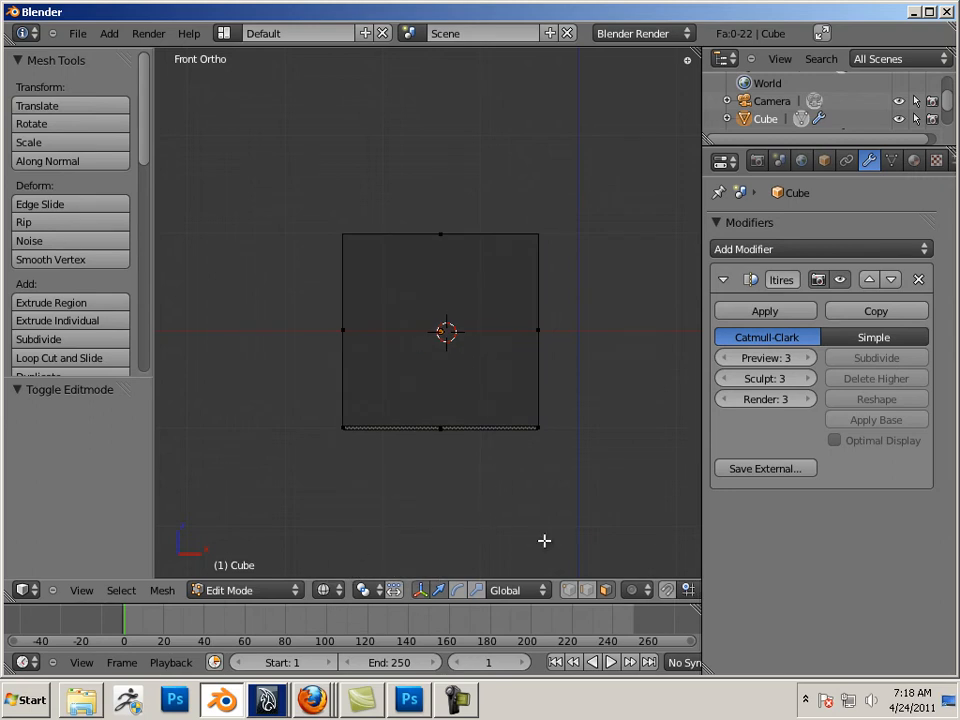
pyautogui.press('Tab')
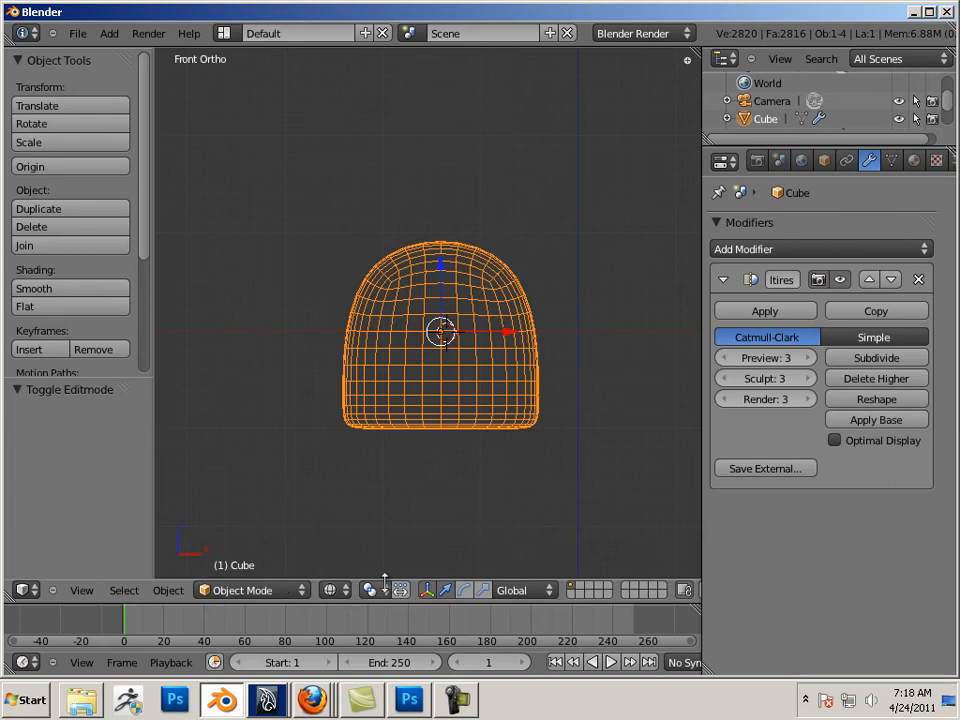
pyautogui.press('Tab')
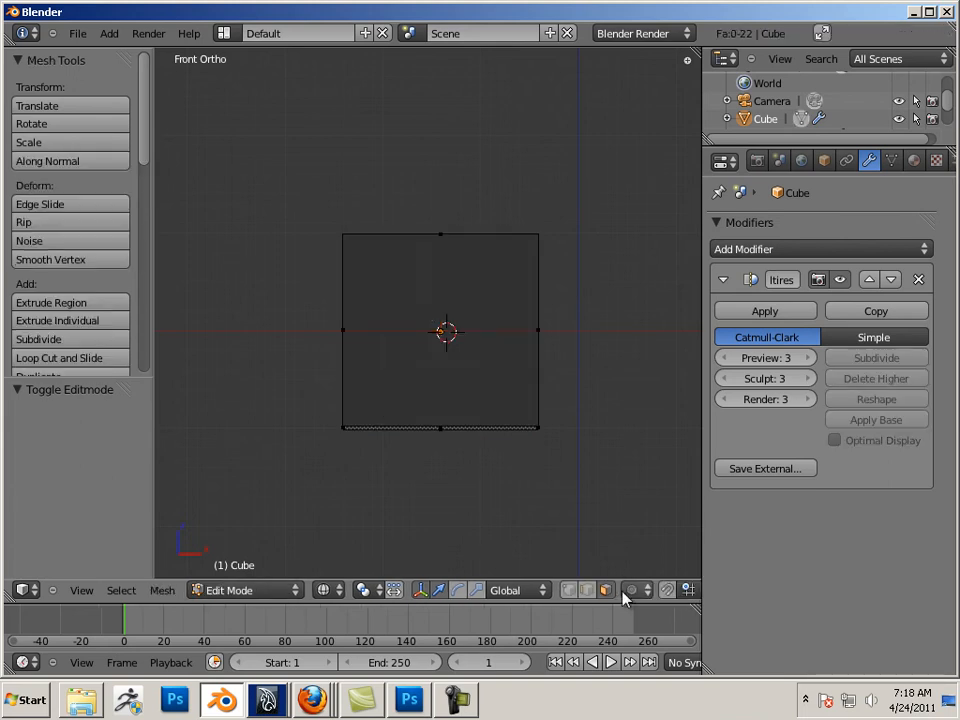
# Widen the 3D viewport, clear the face selection, and restore Solid viewport shading
pyautogui.moveTo(701, 534); pyautogui.dragTo(822, 542)
pyautogui.press('a')
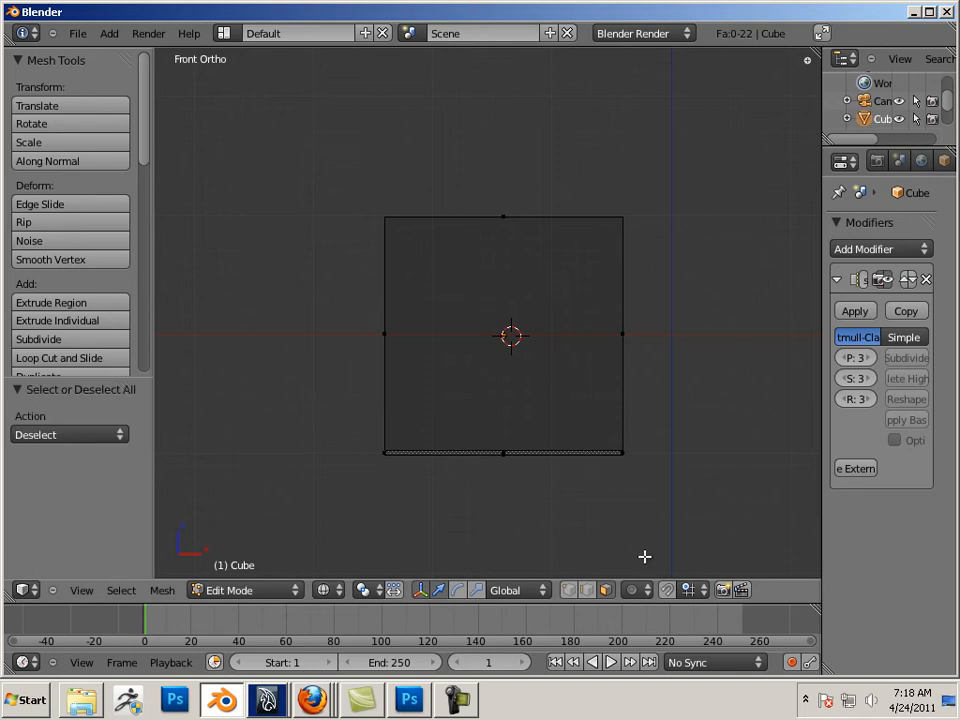
pyautogui.click(325, 590)
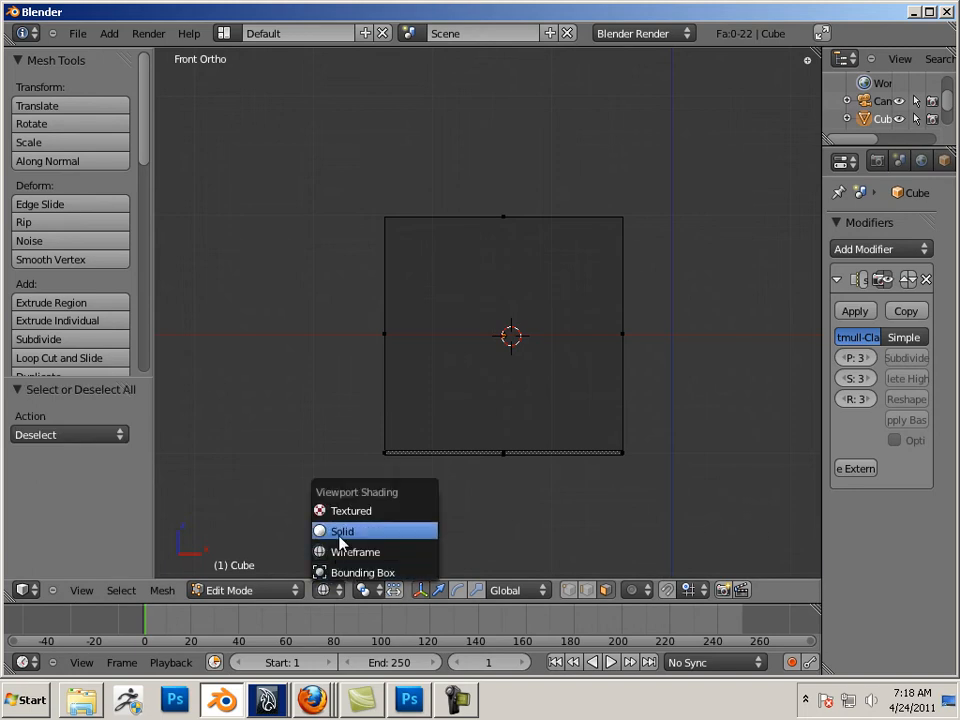
pyautogui.click(340, 530)
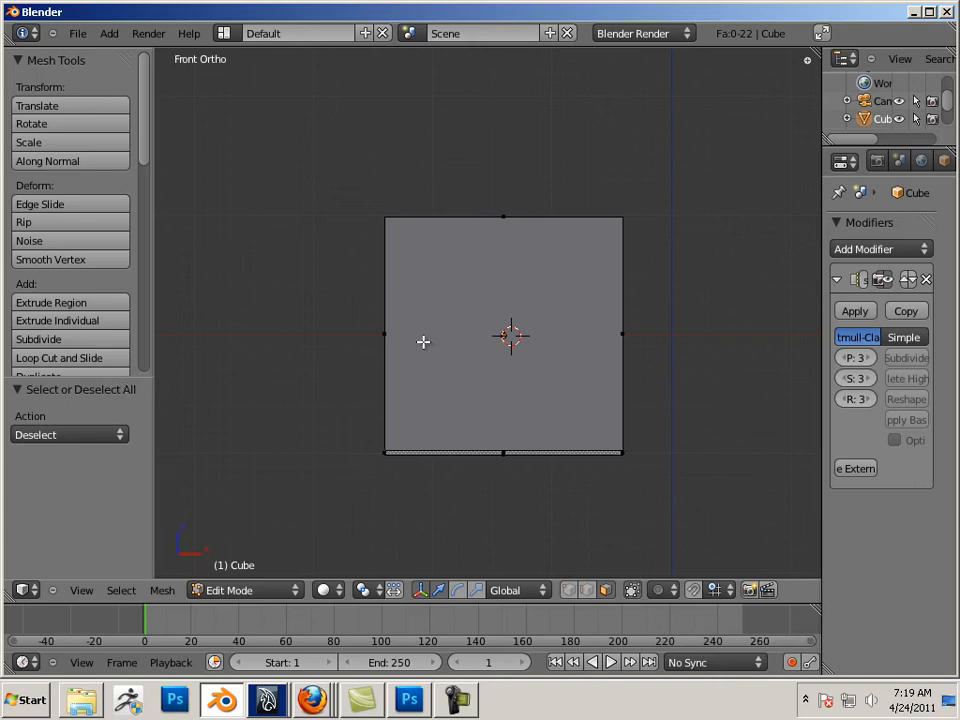
# Try to delete the cube's front faces, view the result, and undo the deletion
pyautogui.moveTo(557, 490); pyautogui.dragTo(475, 293)
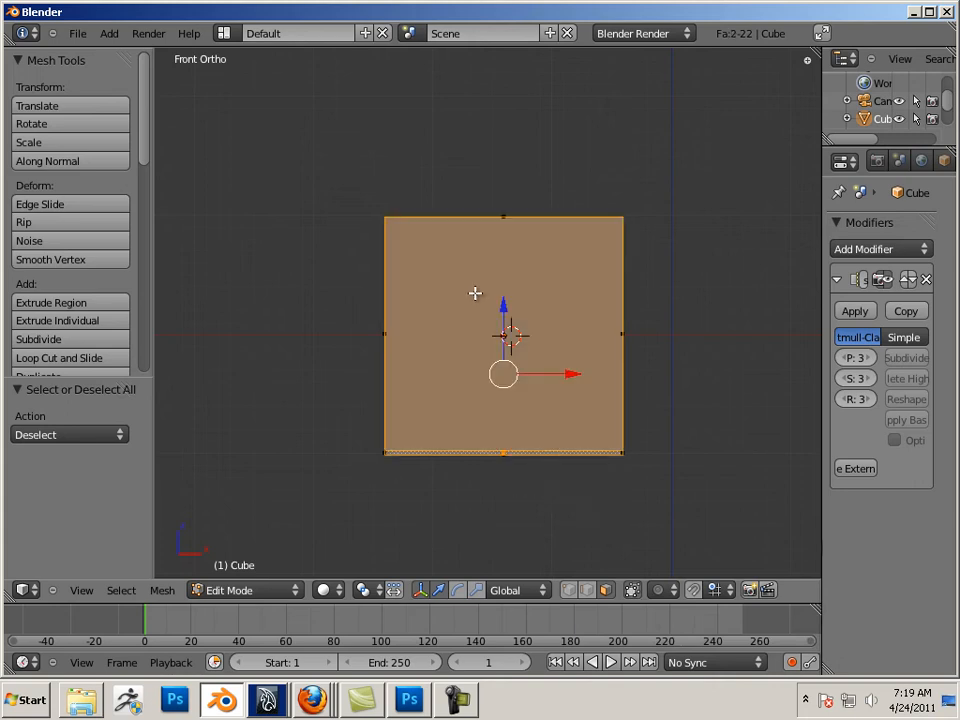
pyautogui.press('x')
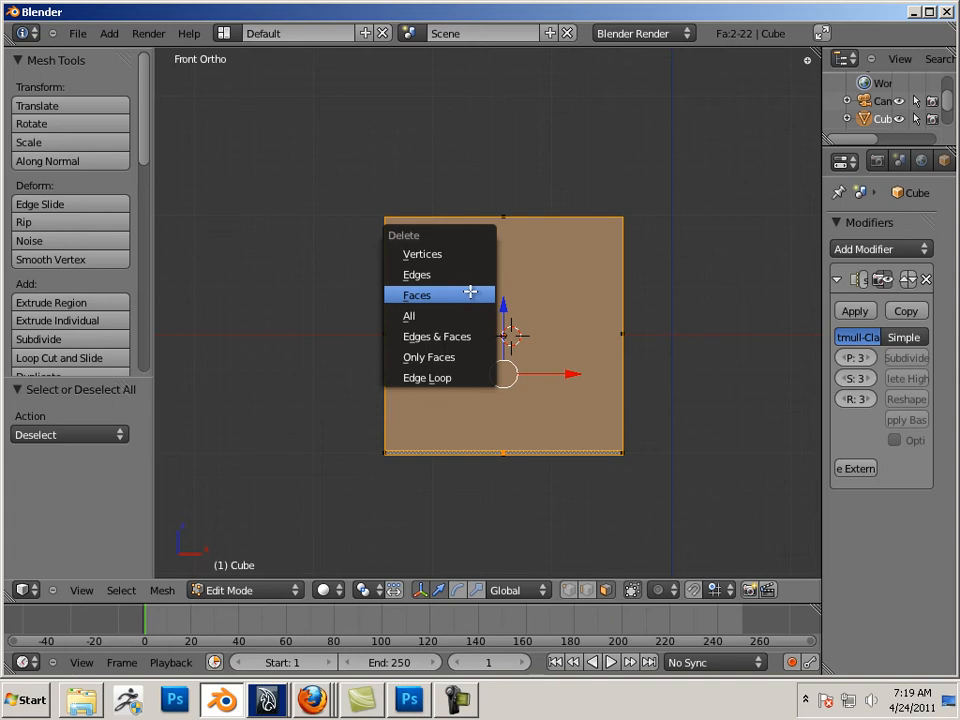
pyautogui.click(469, 293)
pyautogui.moveTo(512, 380); pyautogui.dragTo(519, 401, button='middle')
pyautogui.hotkey('ctrl', 'z')
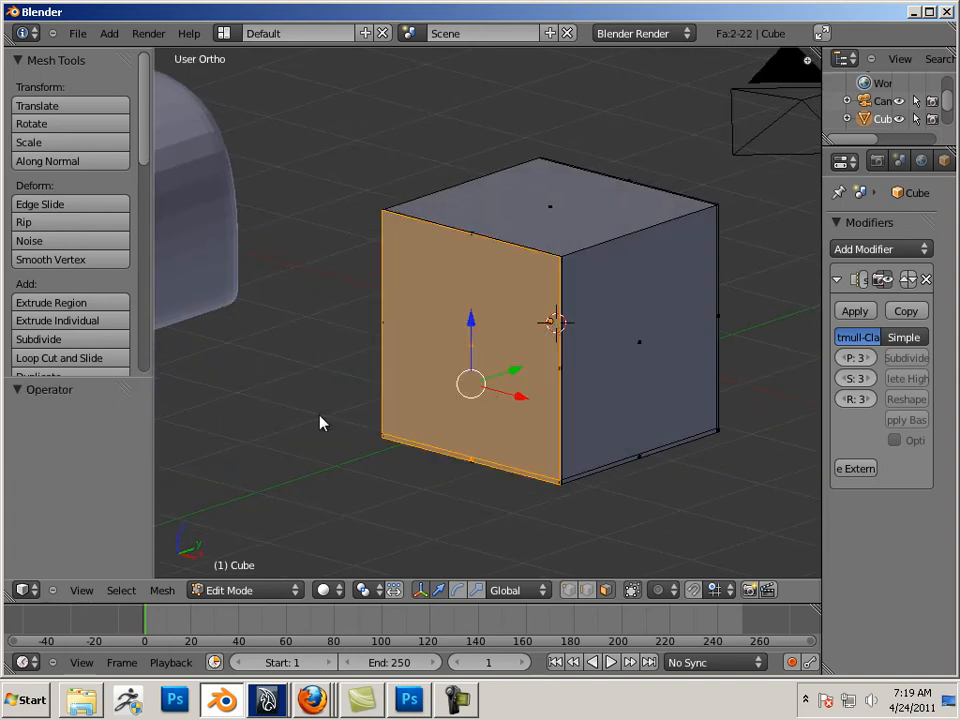
# Delete the cube's front, back and bottom faces in front view and check the resulting smoothed arch in Object Mode
pyautogui.press('KP_1')
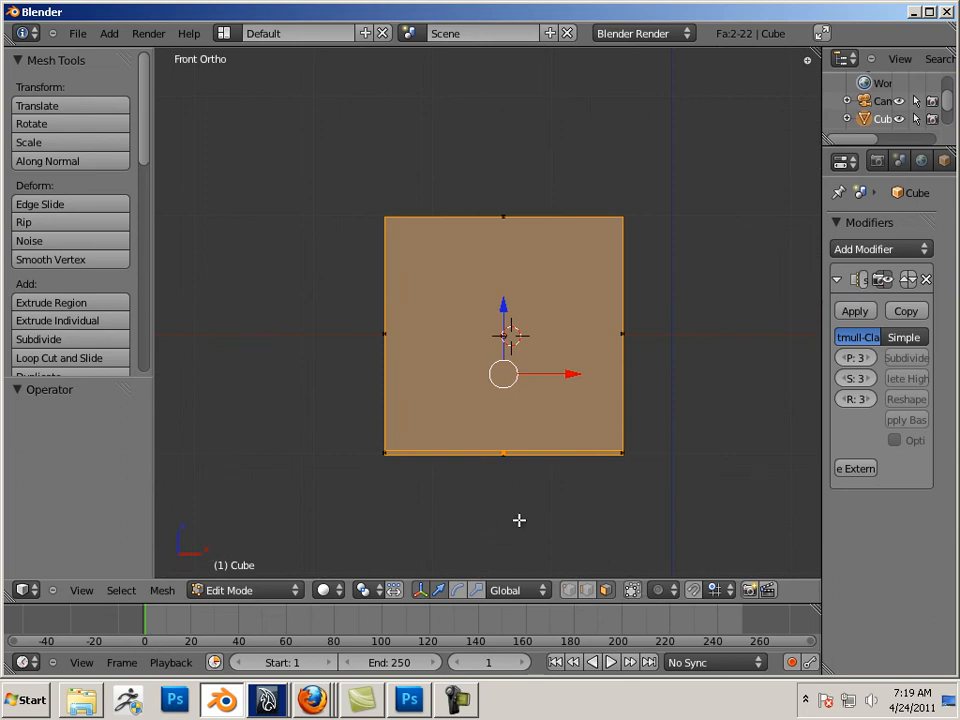
pyautogui.press('b')
pyautogui.moveTo(565, 534); pyautogui.dragTo(486, 440)
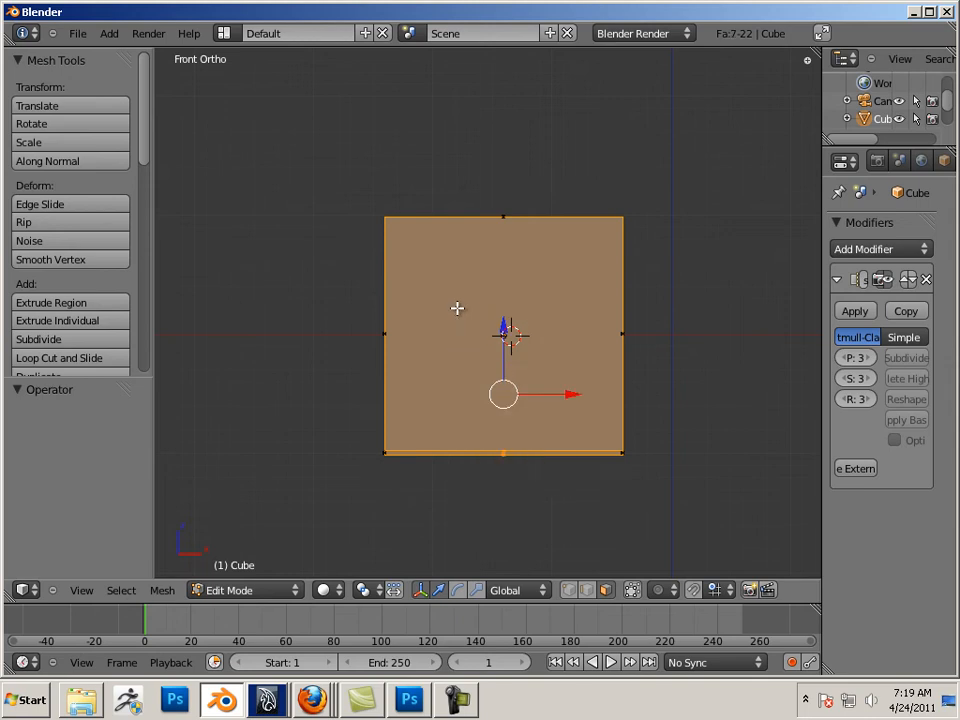
pyautogui.press('x')
pyautogui.click(541, 461)
pyautogui.moveTo(564, 454); pyautogui.dragTo(405, 400, button='middle')
pyautogui.keyDown('ctrl'); pyautogui.moveTo(452, 334); pyautogui.dragTo(407, 310, button='middle'); pyautogui.keyUp('ctrl')
pyautogui.moveTo(537, 344); pyautogui.dragTo(459, 313, button='middle')
pyautogui.press('Tab')
pyautogui.moveTo(488, 383); pyautogui.dragTo(572, 375, button='middle')
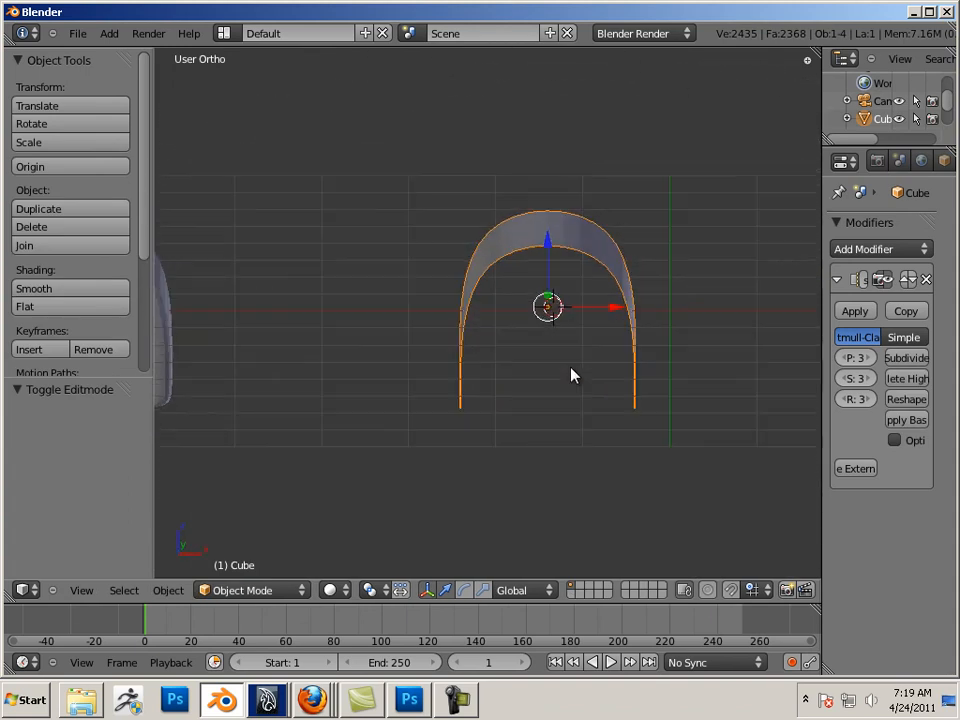
# Select all the linked faces of the arch in Edit Mode and extrude the region in place with zero offset
pyautogui.press('Tab')
pyautogui.keyDown('shift'); pyautogui.moveTo(647, 399); pyautogui.dragTo(546, 375, button='middle'); pyautogui.keyUp('shift')
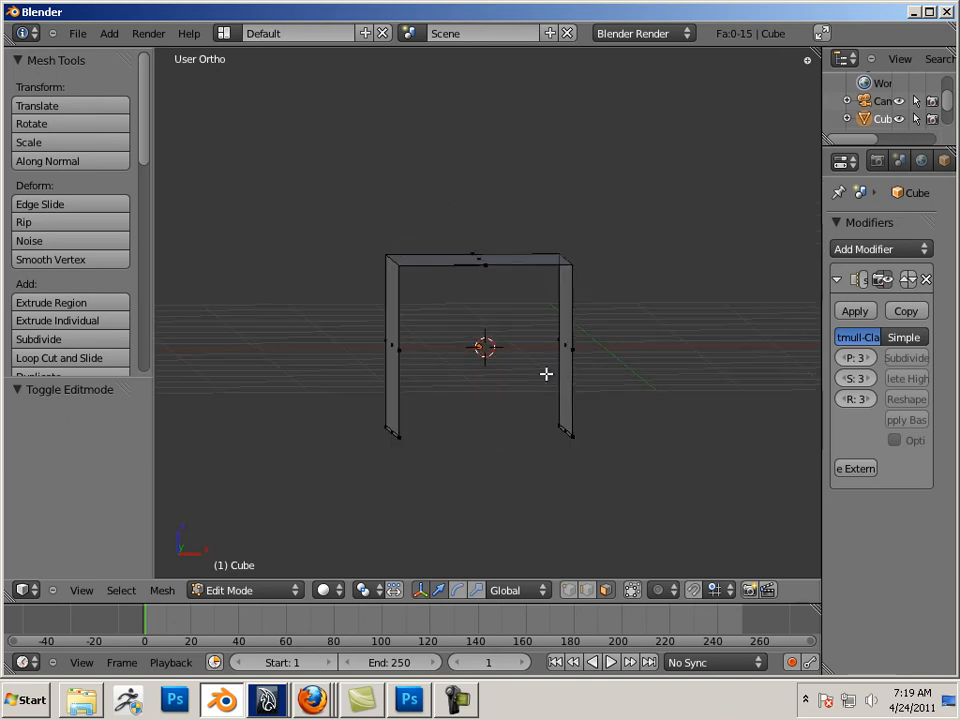
pyautogui.rightClick(391, 345)
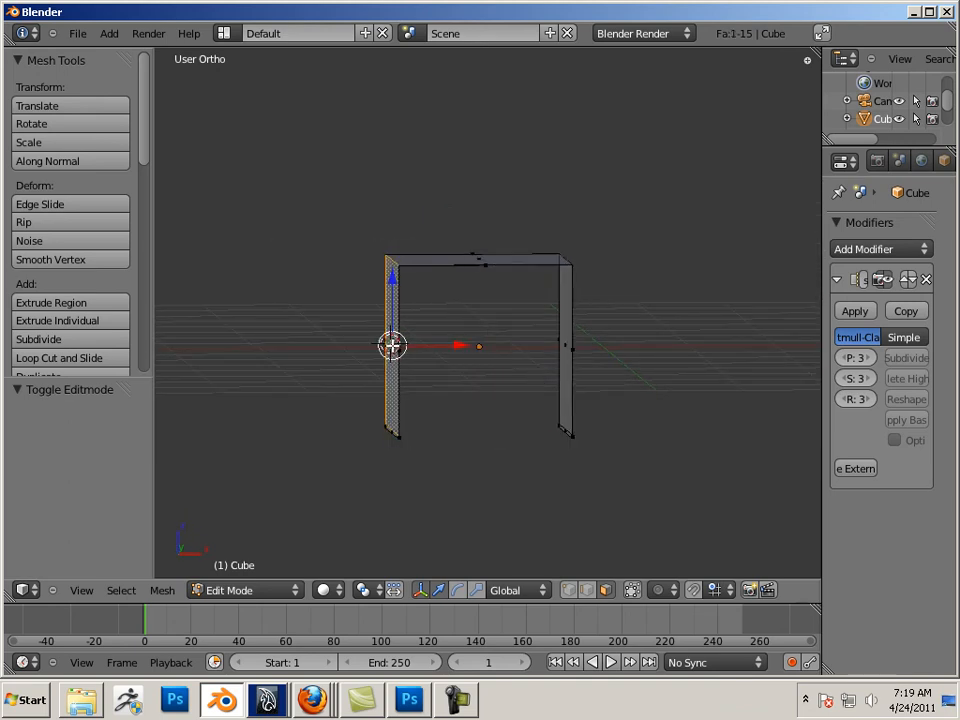
pyautogui.hotkey('ctrl', 'l')
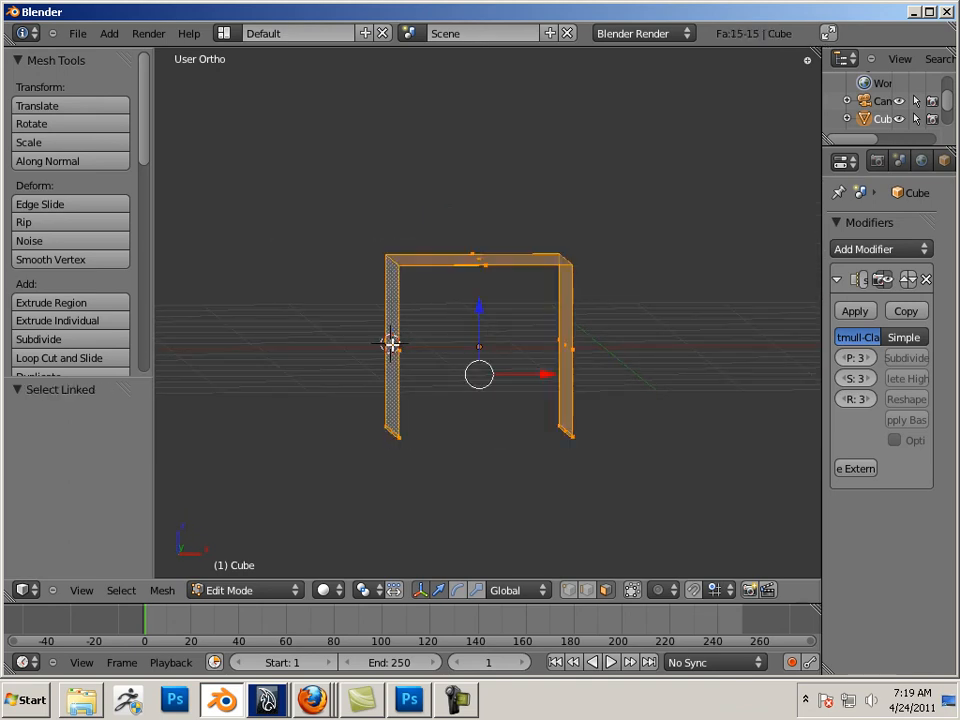
pyautogui.click(69, 304)
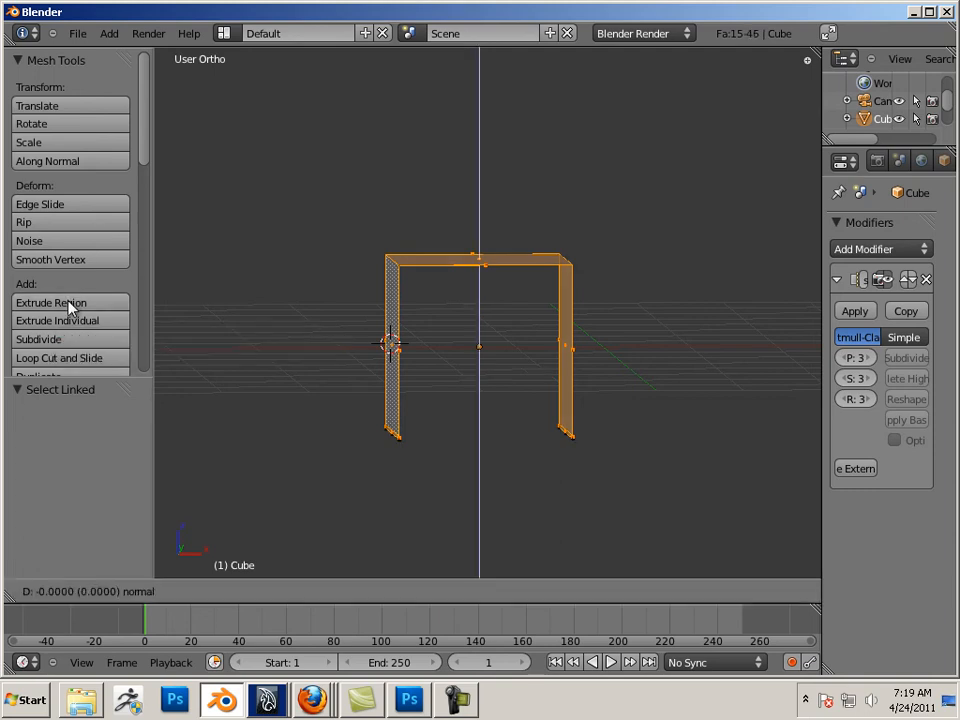
pyautogui.click(70, 307)
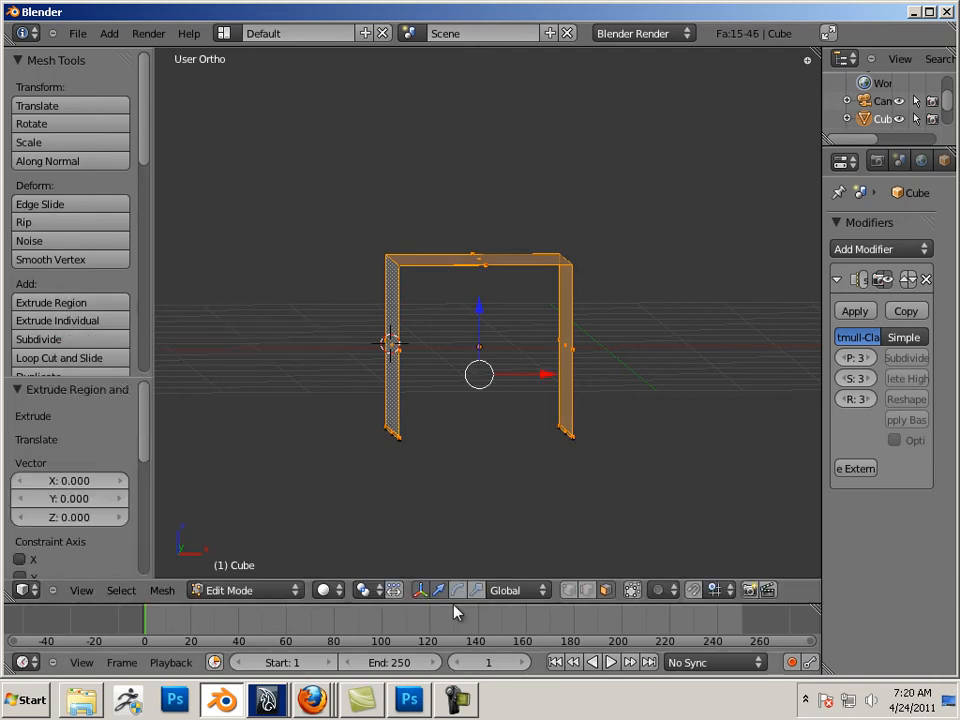
# Scale the extruded faces to 0.880 along X and 0.889 along Z to give the arch an inner wall
pyautogui.press('s')
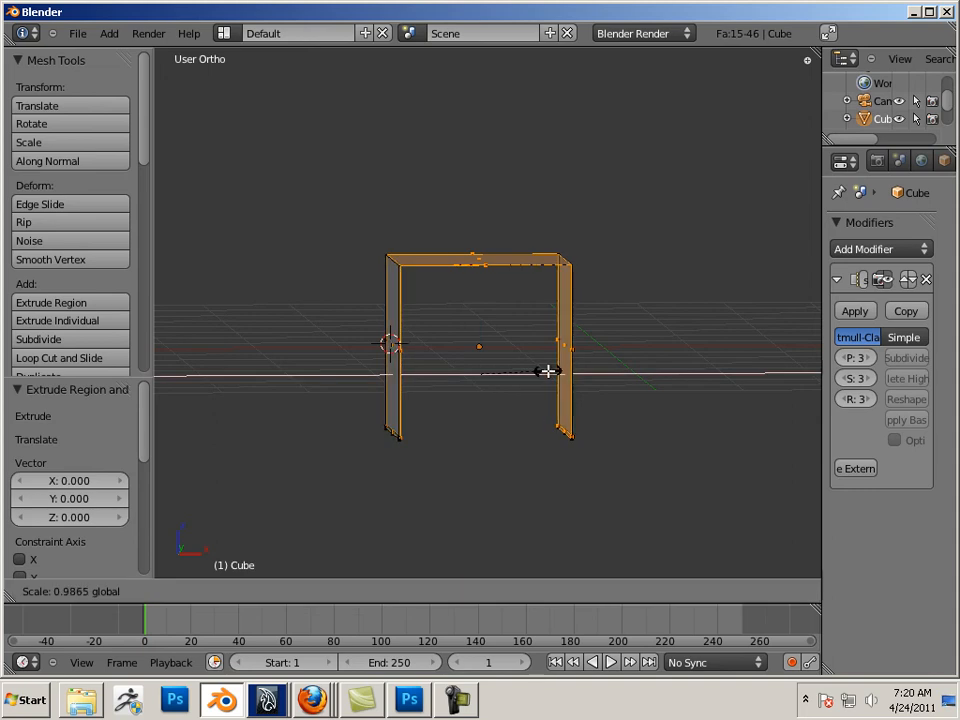
pyautogui.press('x')
pyautogui.click(540, 370)
pyautogui.press('s')
pyautogui.press('z')
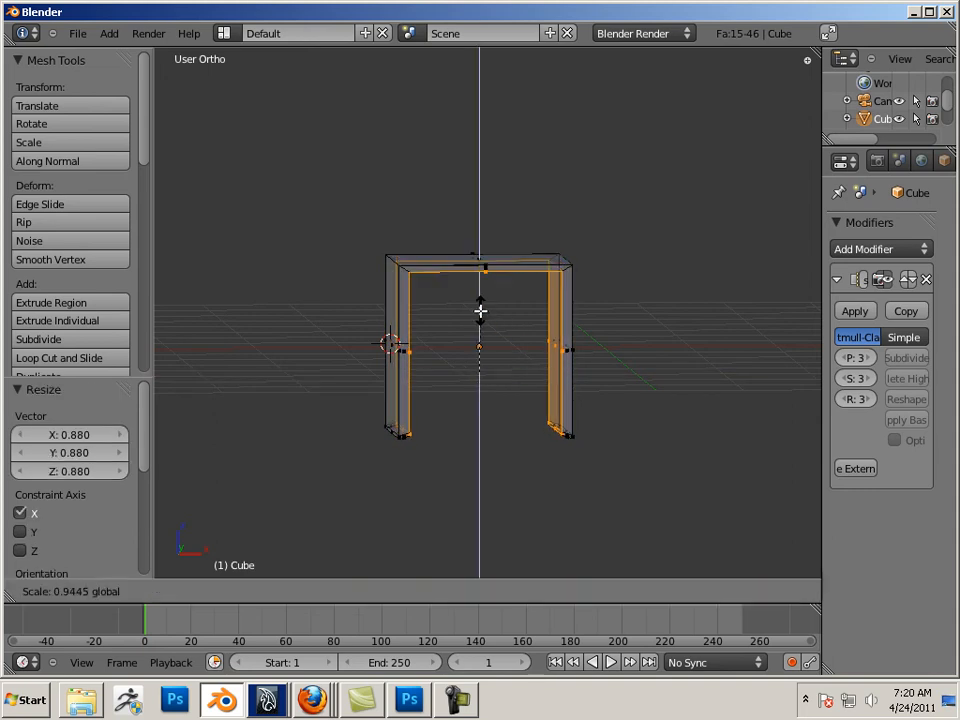
pyautogui.click(480, 319)
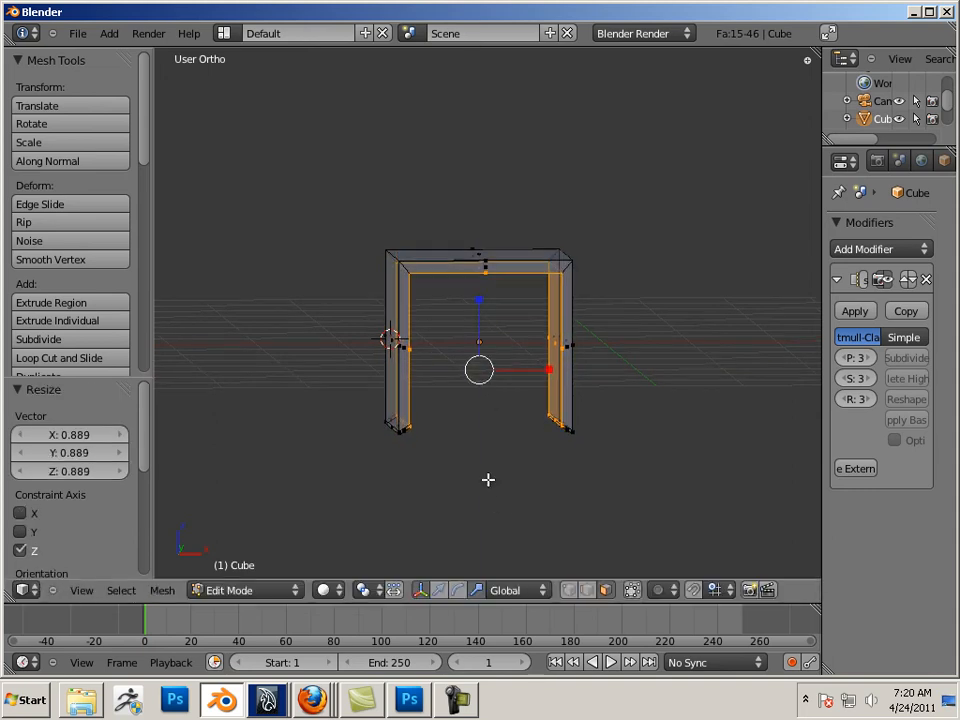
# Examine the lower ends of the thickened arch's legs in Object Mode and in Edit Mode
pyautogui.moveTo(488, 477); pyautogui.dragTo(461, 446, button='middle')
pyautogui.press('Tab')
pyautogui.scroll(5, 461, 446)
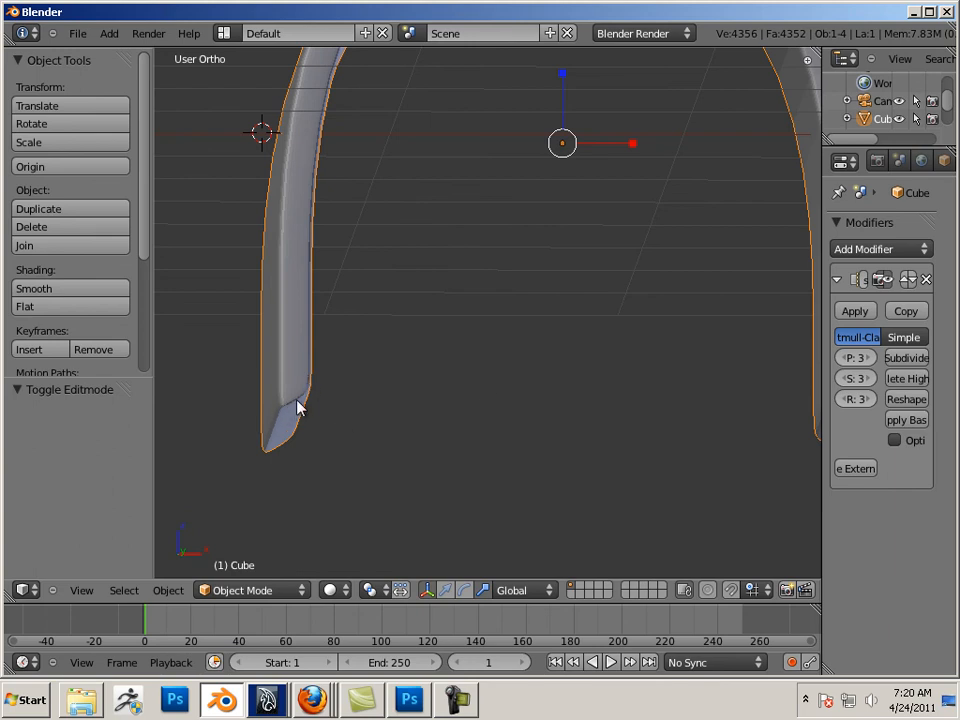
pyautogui.press('Tab')
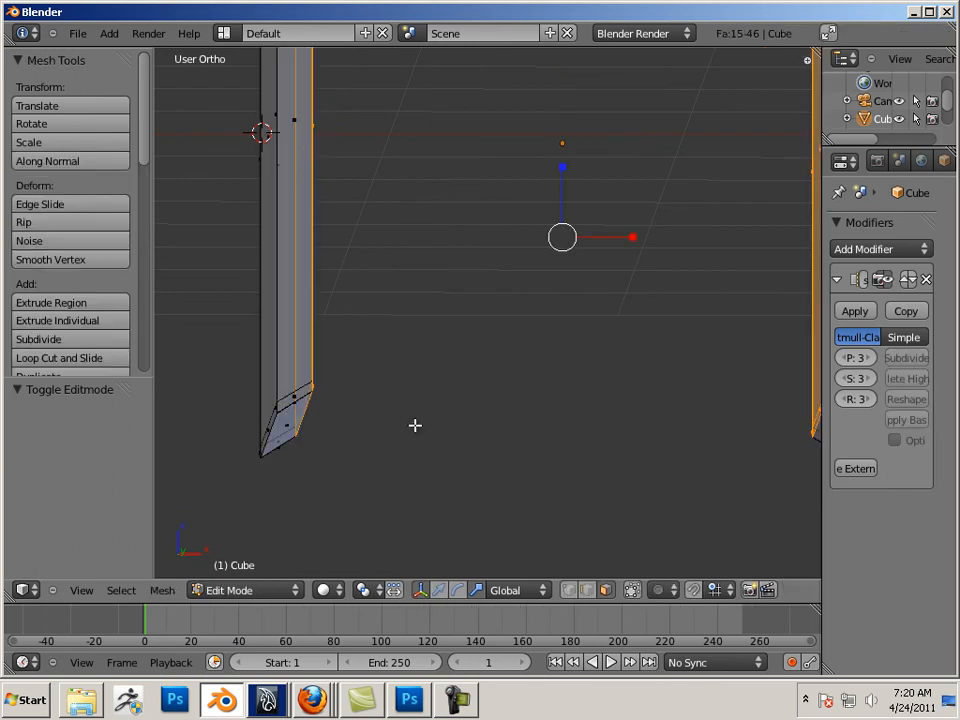
pyautogui.scroll(-4, 373, 386)
pyautogui.moveTo(373, 386)
pyautogui.mouseDown(button='middle')
pyautogui.moveTo(383, 417)
pyautogui.moveTo(381, 409)
pyautogui.mouseUp(button='middle')
pyautogui.press('space')
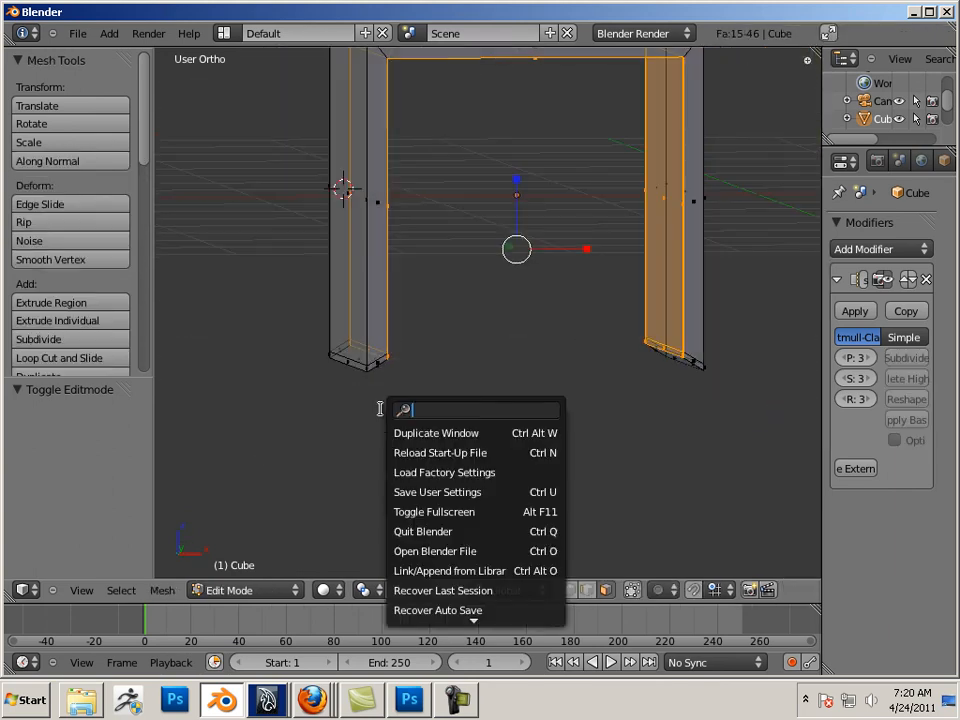
pyautogui.write('1')
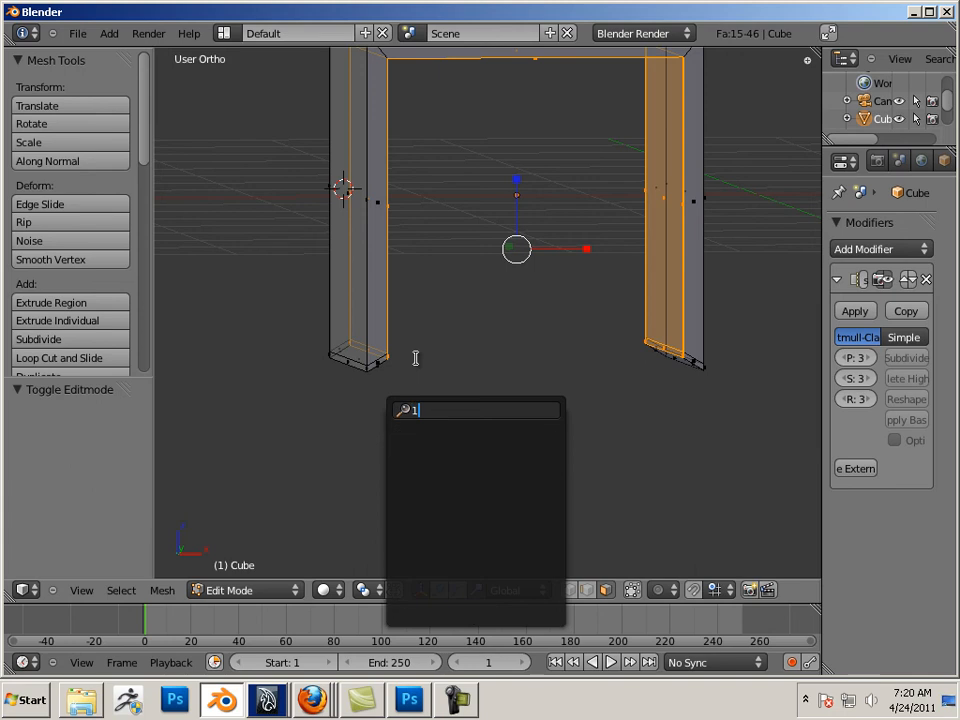
pyautogui.press('Escape')
# Select the bottom end faces of both arch legs in front view and flatten them by scaling to 0.158 along Z
pyautogui.rightClick(427, 355)
pyautogui.press('KP_1')
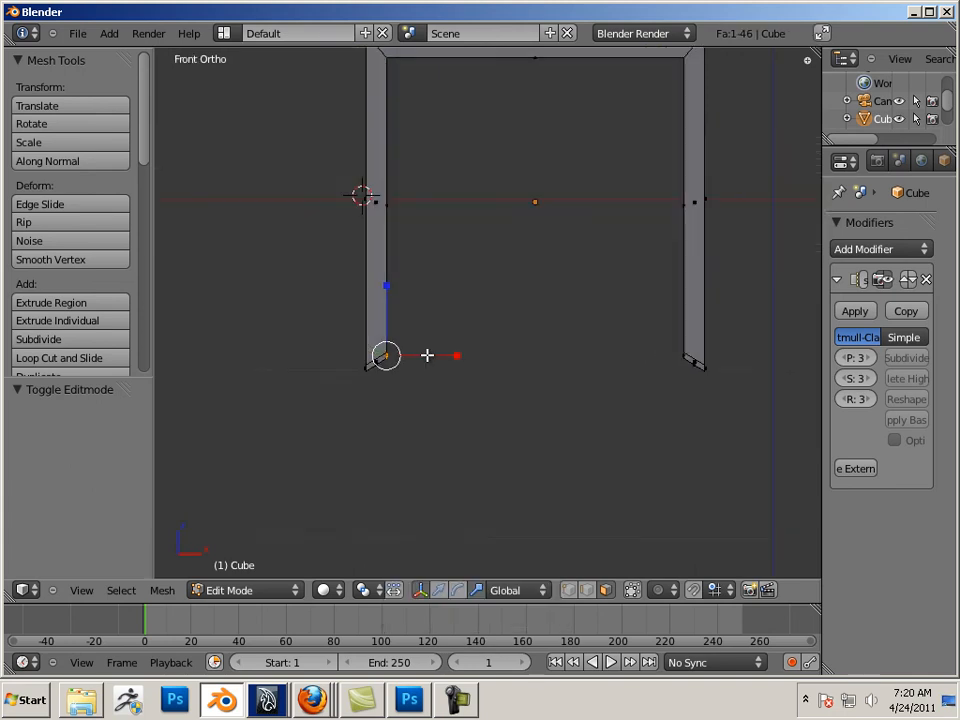
pyautogui.scroll(3, 444, 360)
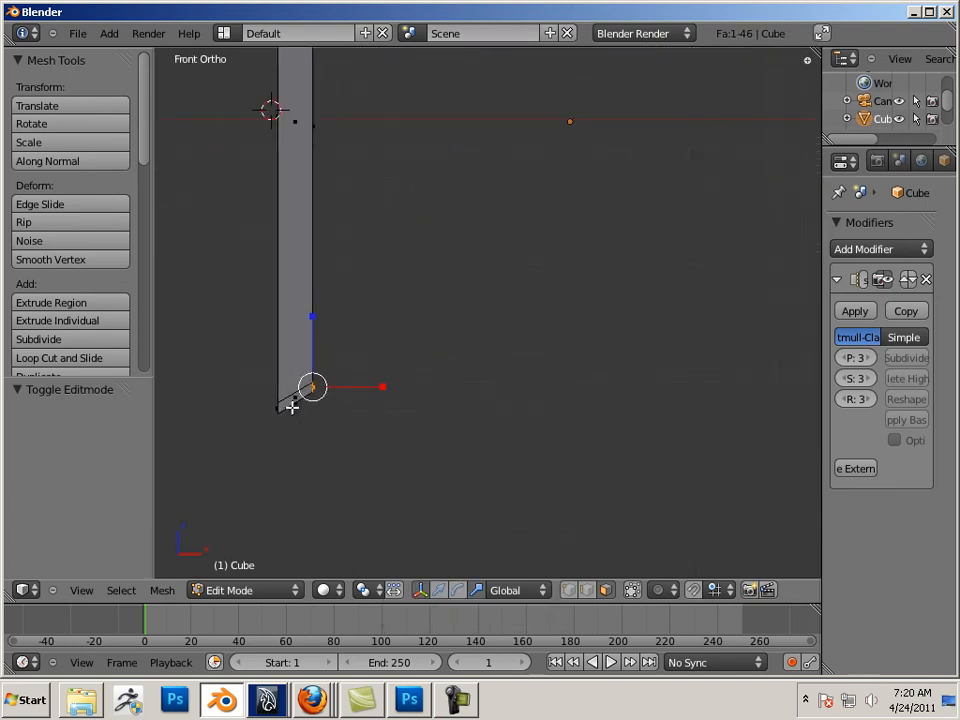
pyautogui.rightClick(295, 403)
pyautogui.keyDown('shift'); pyautogui.moveTo(608, 448); pyautogui.dragTo(319, 426, button='middle'); pyautogui.keyUp('shift')
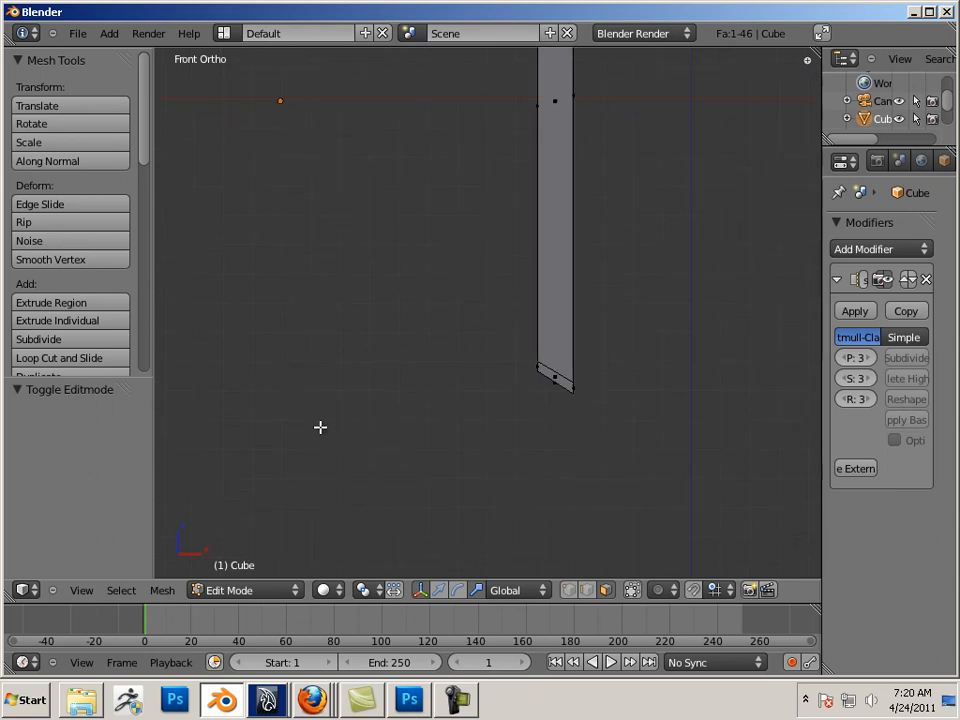
pyautogui.keyDown('shift'); pyautogui.rightClick(555, 382); pyautogui.keyUp('shift')
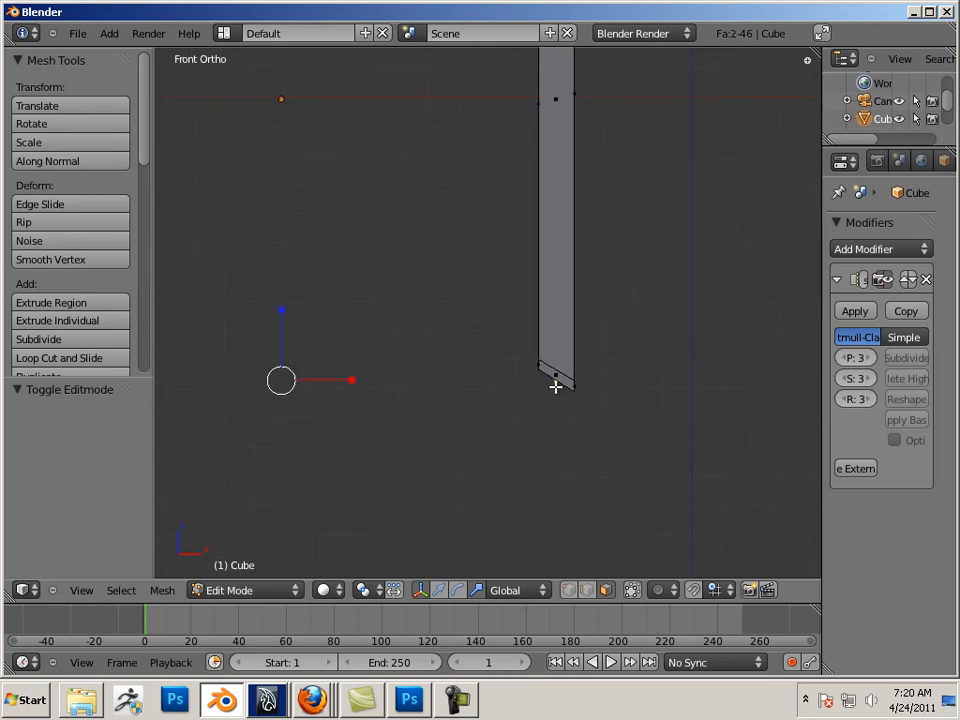
pyautogui.keyDown('shift'); pyautogui.moveTo(481, 388); pyautogui.dragTo(531, 386, button='middle'); pyautogui.keyUp('shift')
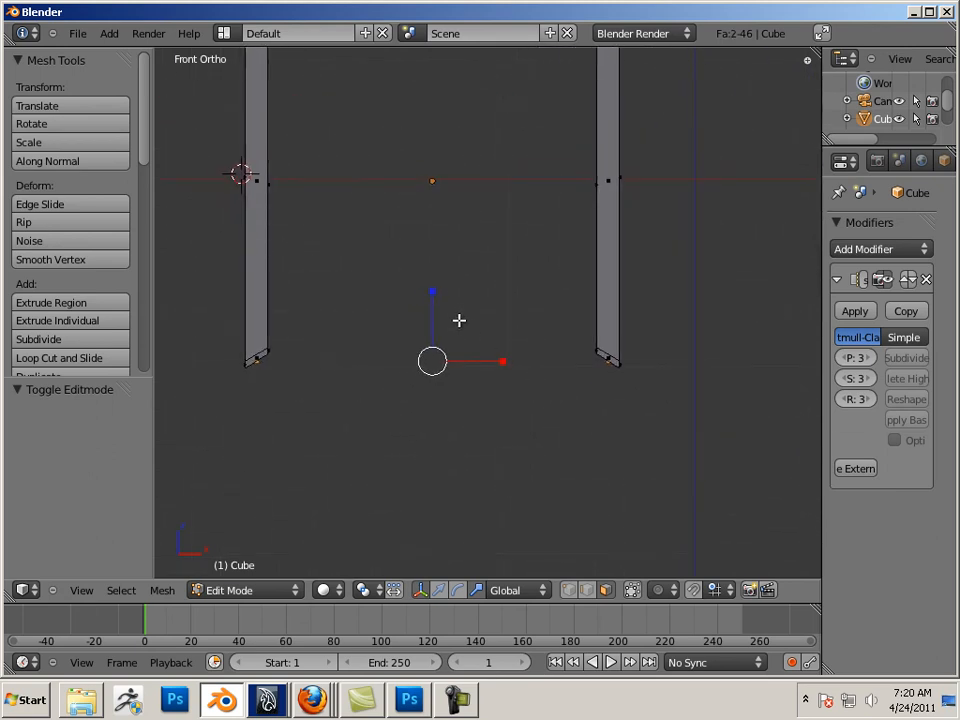
pyautogui.press('s')
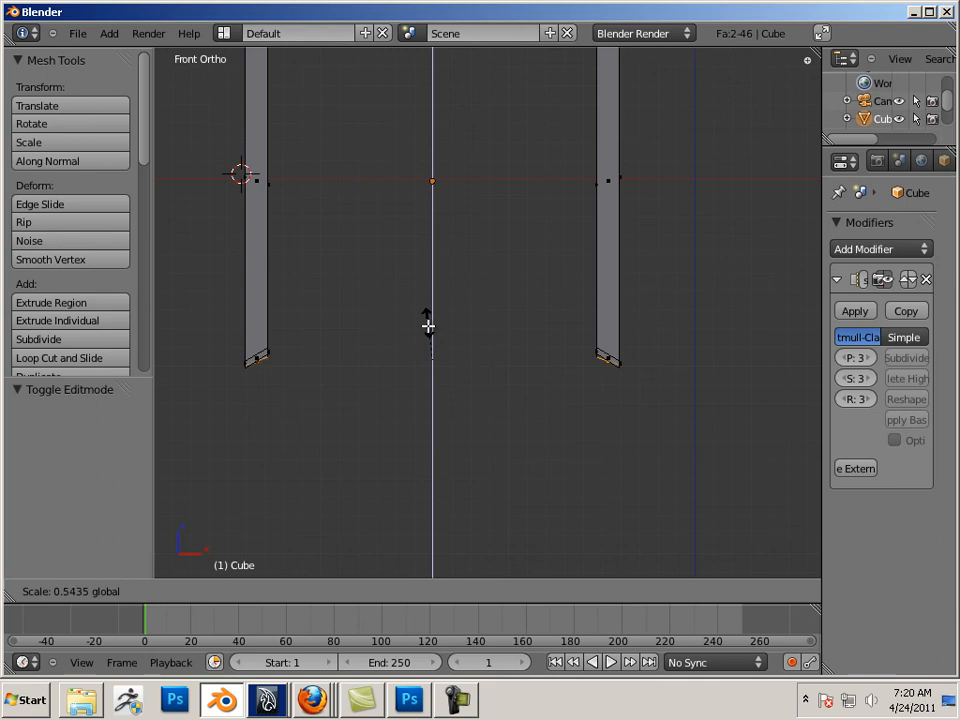
pyautogui.click(425, 352)
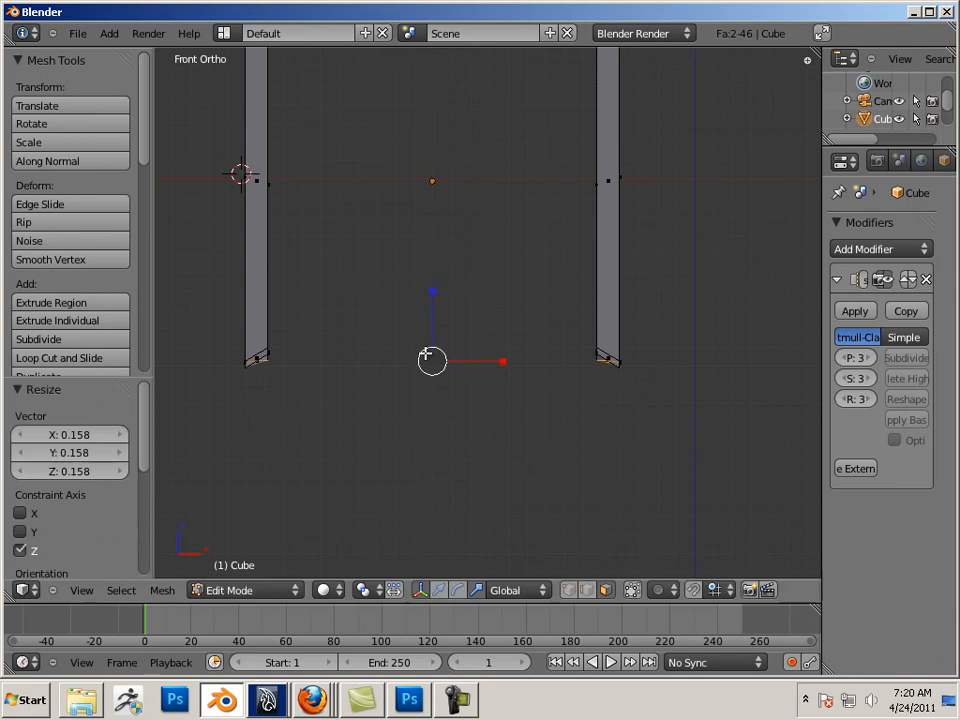
# Try moving the arch legs' end faces down along Z, undo the move and the flattening, and clear the selection
pyautogui.press('g')
pyautogui.press('z')
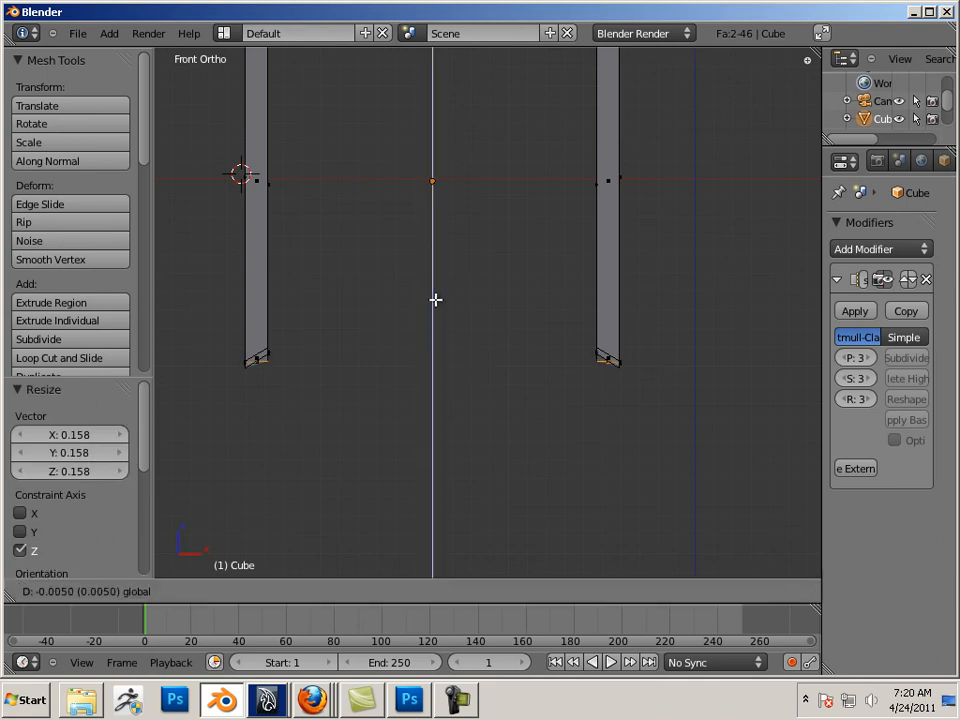
pyautogui.click(433, 316)
pyautogui.hotkey('ctrl', 'z')
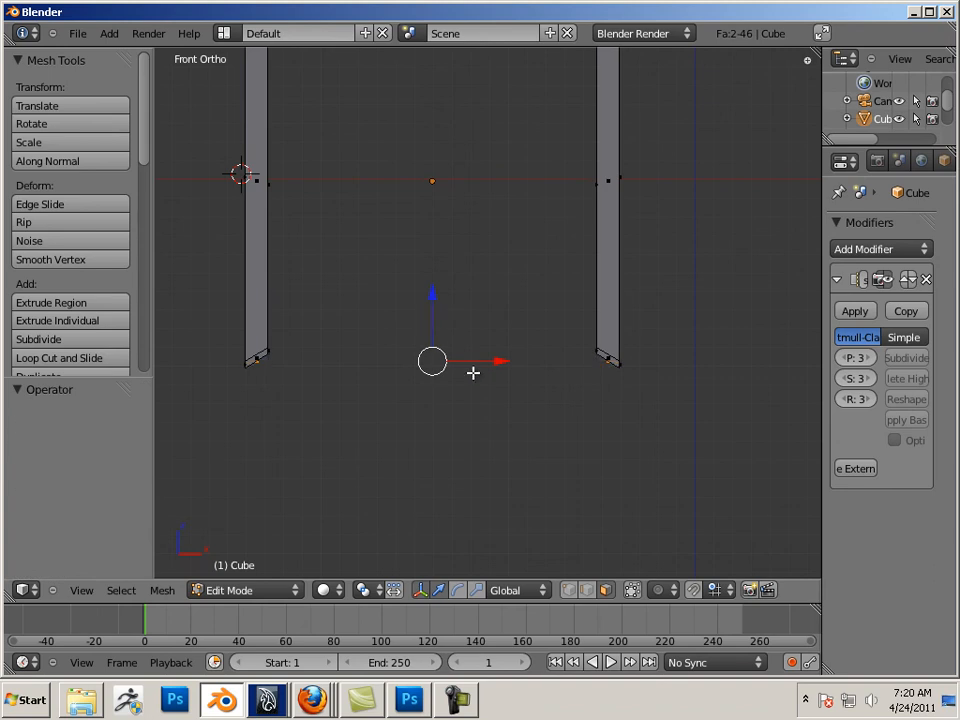
pyautogui.press('a')
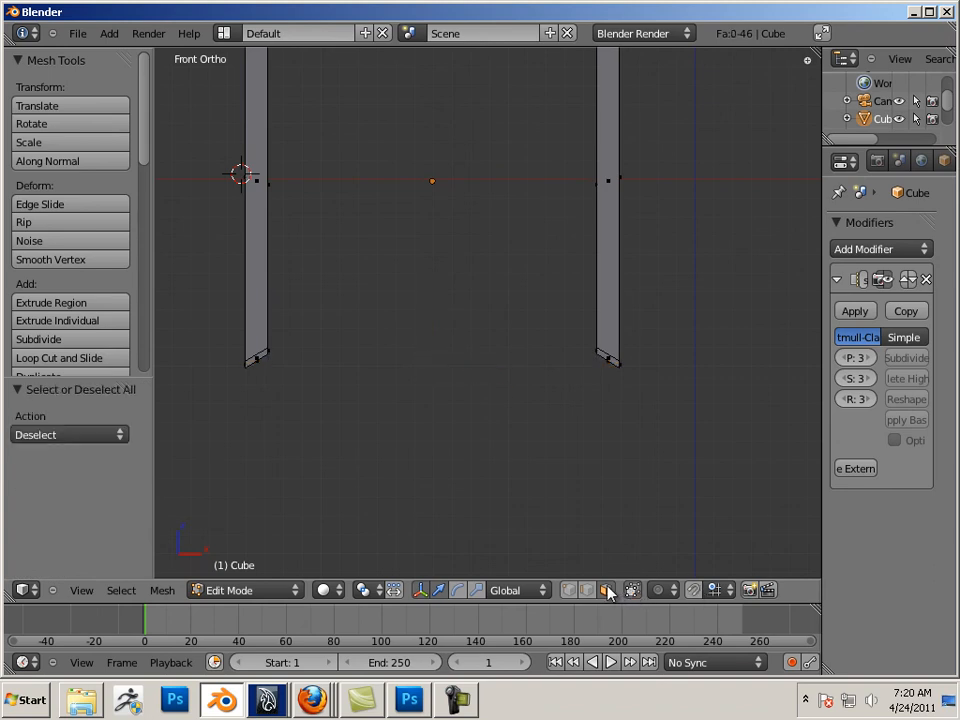
# Display the arch as a wireframe in front view and box-select the bottom end faces of the leg on the positive X side
pyautogui.moveTo(598, 456)
pyautogui.mouseDown(button='middle')
pyautogui.moveTo(564, 388)
pyautogui.moveTo(570, 349)
pyautogui.moveTo(559, 452)
pyautogui.moveTo(559, 418)
pyautogui.moveTo(589, 435)
pyautogui.moveTo(587, 422)
pyautogui.moveTo(590, 452)
pyautogui.mouseUp(button='middle')
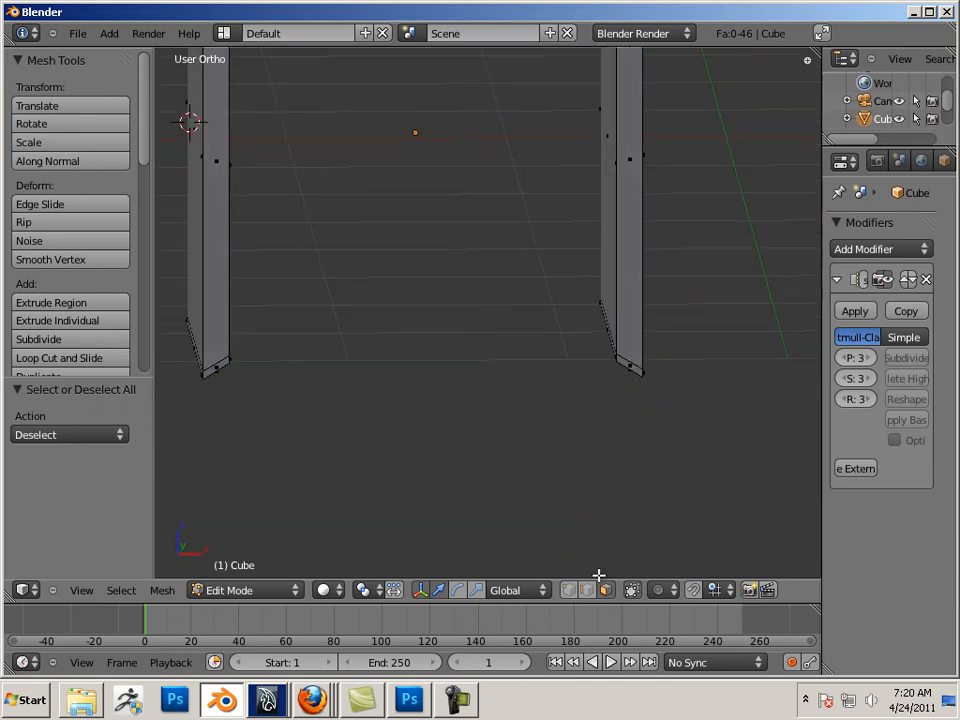
pyautogui.click(323, 590)
pyautogui.click(328, 551)
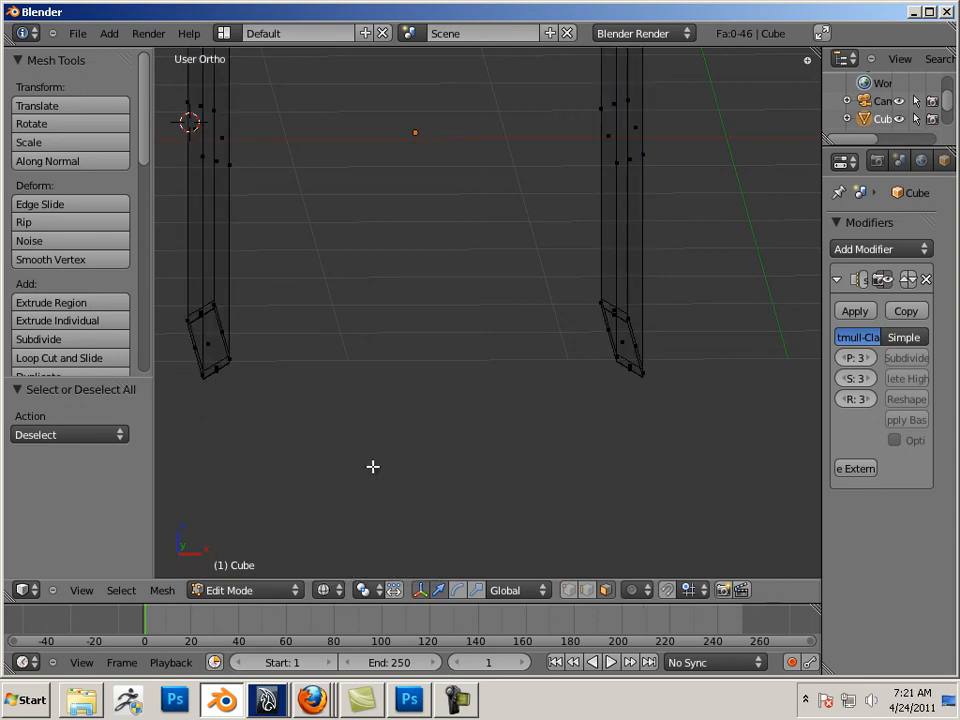
pyautogui.press('KP_1')
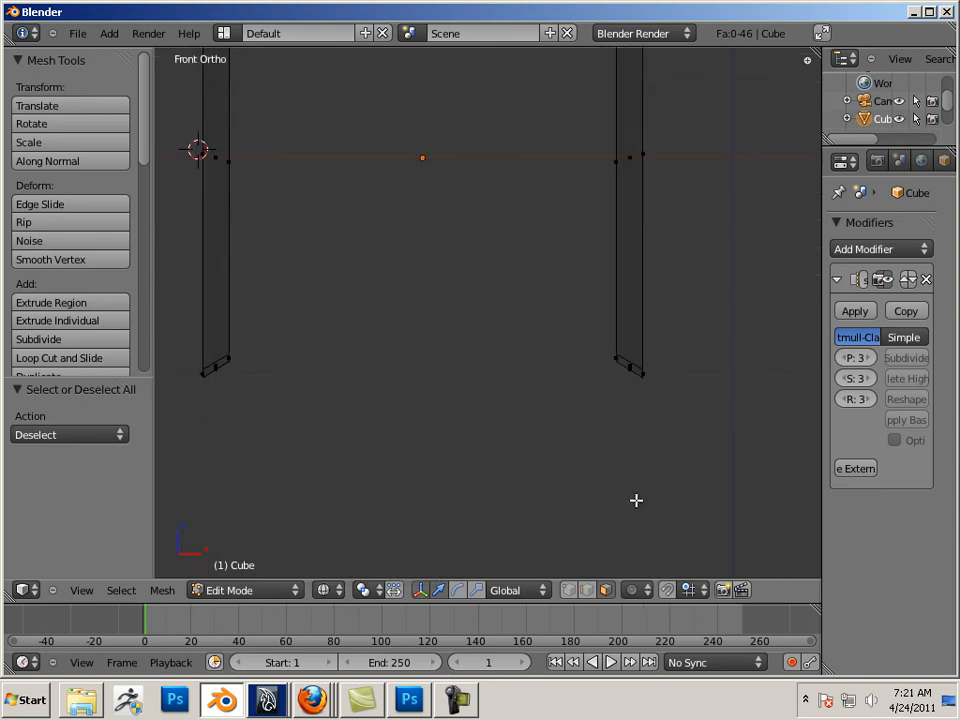
pyautogui.keyDown('shift'); pyautogui.moveTo(636, 500); pyautogui.dragTo(514, 409, button='middle'); pyautogui.keyUp('shift')
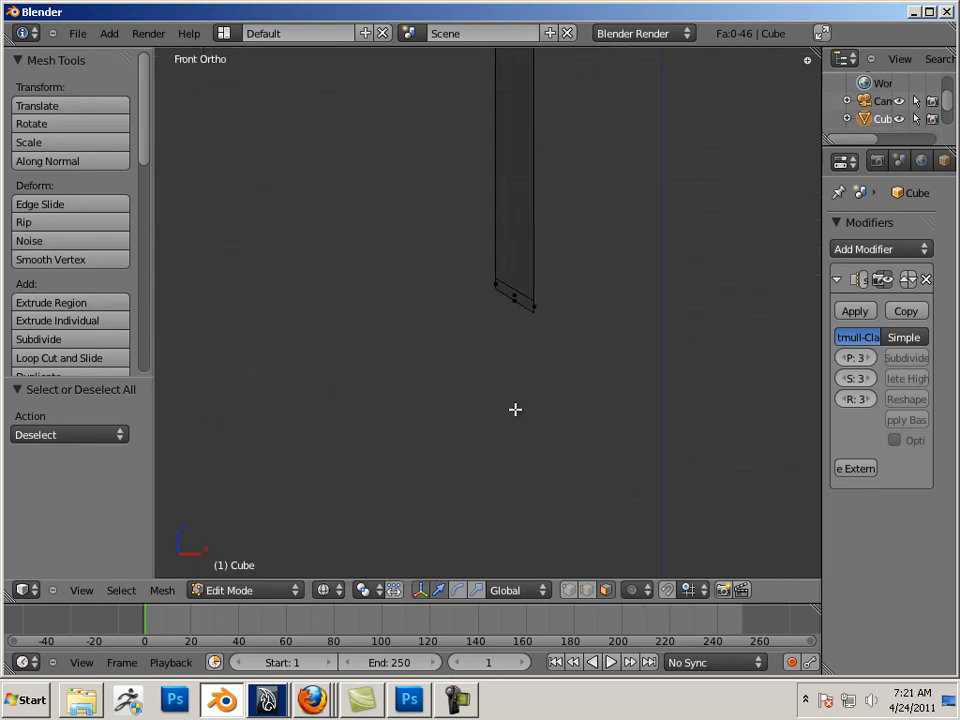
pyautogui.scroll(3, 516, 408)
pyautogui.scroll(2, 516, 408)
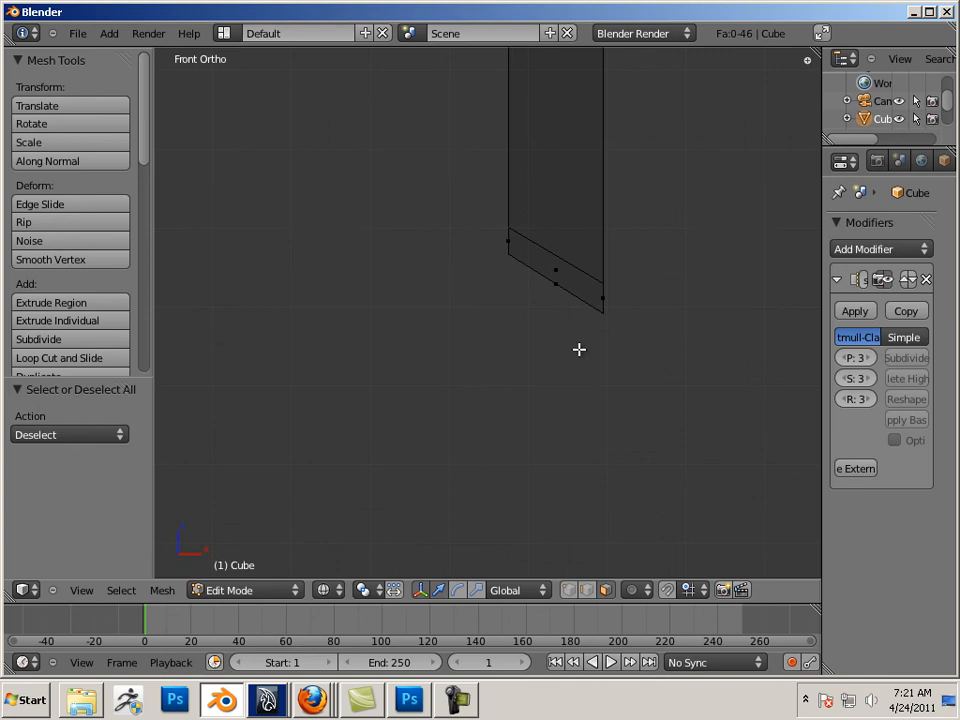
pyautogui.press('b')
pyautogui.moveTo(579, 328); pyautogui.dragTo(543, 279)
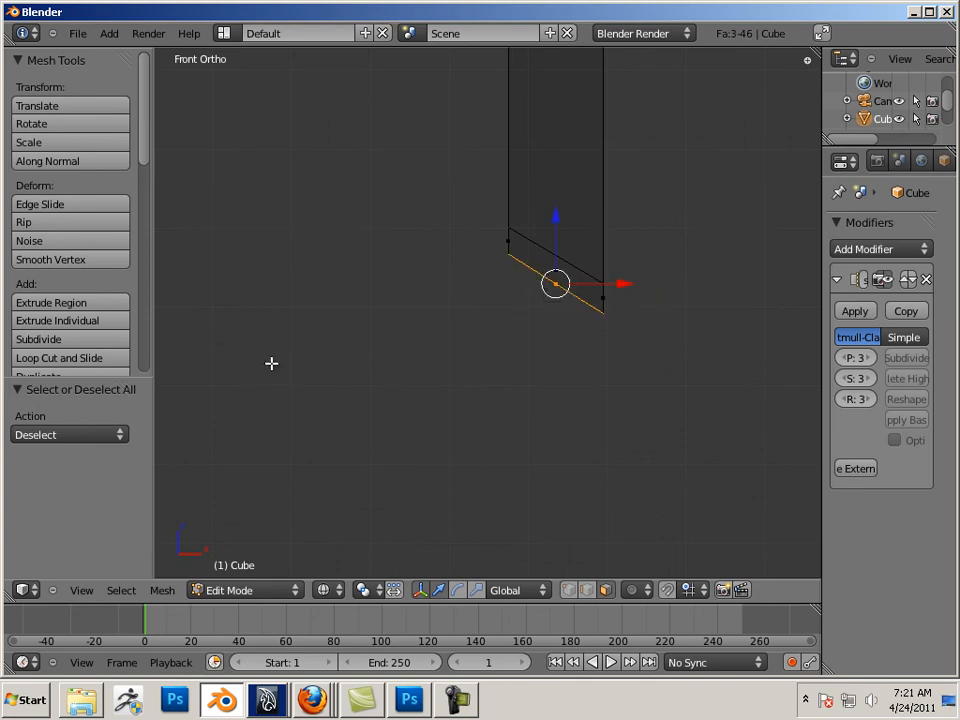
# Add the bottom end faces of the opposite leg to the selection, leaving out that leg's narrow front and back faces
pyautogui.keyDown('shift'); pyautogui.moveTo(271, 363); pyautogui.dragTo(690, 400, button='middle'); pyautogui.keyUp('shift')
pyautogui.scroll(-5, 549, 373)
pyautogui.keyDown('shift'); pyautogui.moveTo(256, 320); pyautogui.dragTo(597, 359, button='middle'); pyautogui.keyUp('shift')
pyautogui.keyDown('shift'); pyautogui.moveTo(400, 321); pyautogui.dragTo(375, 278, button='middle'); pyautogui.keyUp('shift')
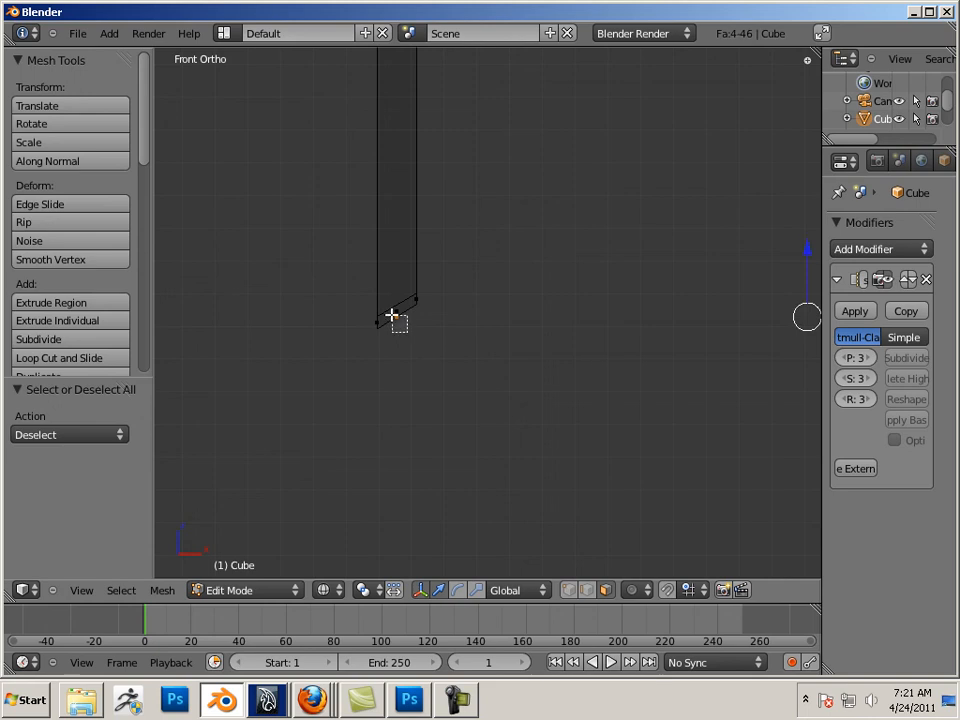
pyautogui.keyDown('shift'); pyautogui.rightClick(397, 316); pyautogui.keyUp('shift')
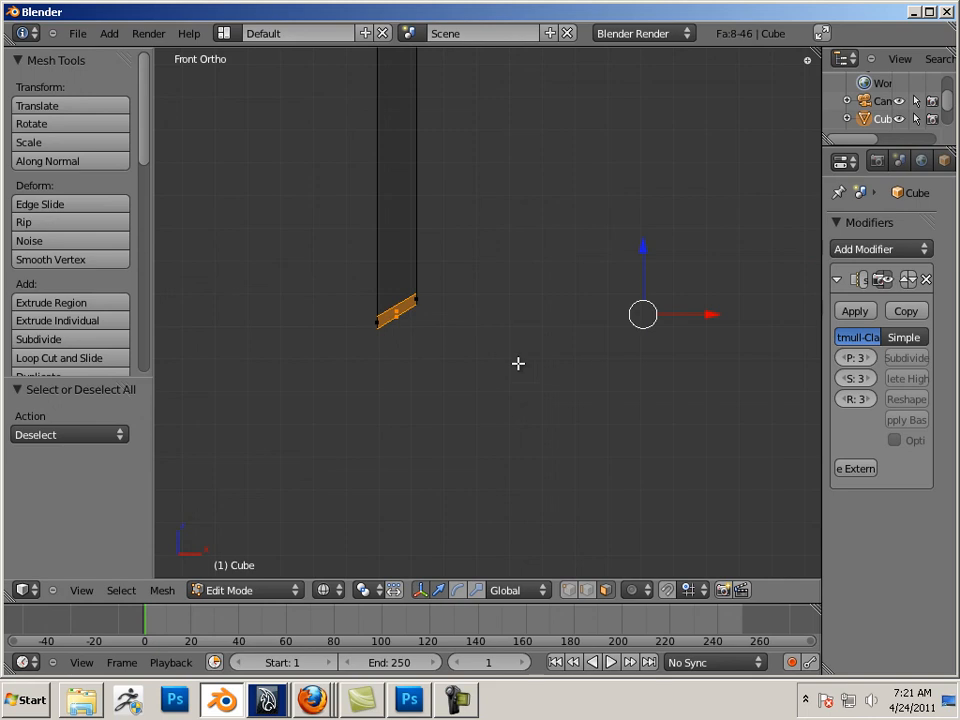
pyautogui.keyDown('shift'); pyautogui.rightClick(395, 311); pyautogui.keyUp('shift')
pyautogui.keyDown('shift'); pyautogui.rightClick(398, 310); pyautogui.keyUp('shift')
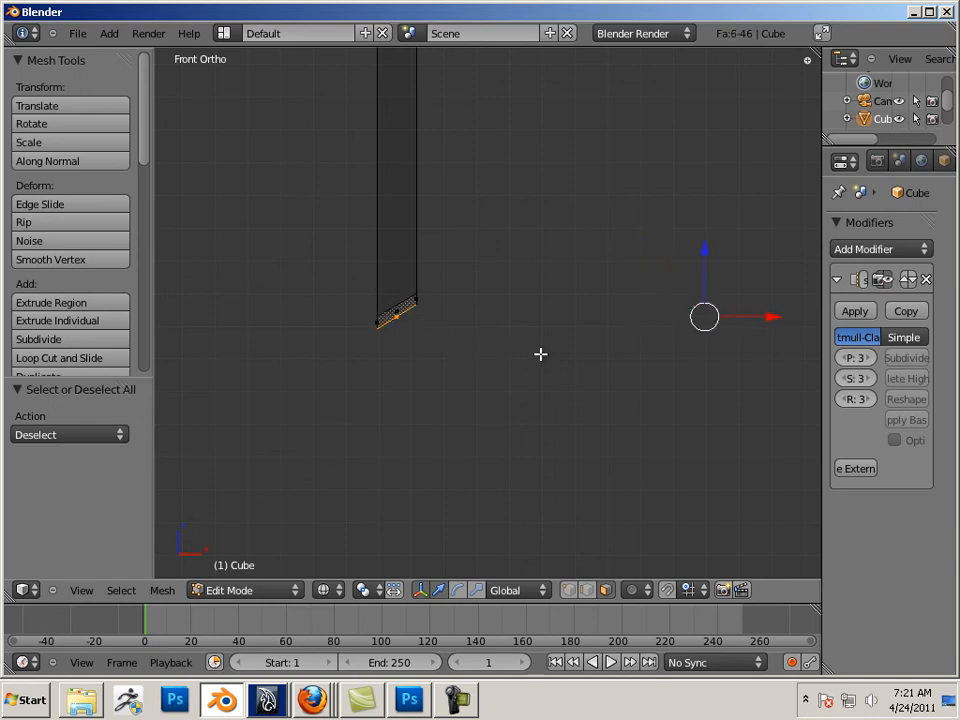
# Scale the selected leg ends to 0.167 along Z, move them slightly down along Z, and clear the selection
pyautogui.keyDown('shift'); pyautogui.moveTo(572, 371); pyautogui.dragTo(247, 344, button='middle'); pyautogui.keyUp('shift')
pyautogui.keyDown('shift'); pyautogui.moveTo(408, 341); pyautogui.dragTo(469, 349, button='middle'); pyautogui.keyUp('shift')
pyautogui.hotkey('ctrl', 'alt', 's')
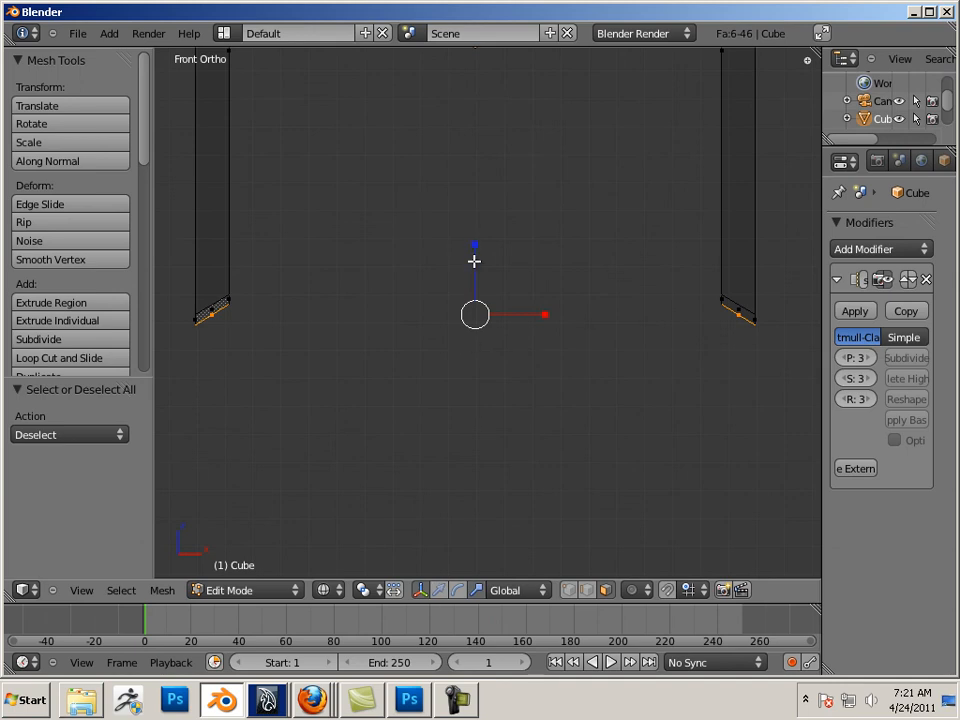
pyautogui.moveTo(472, 247); pyautogui.dragTo(468, 308)
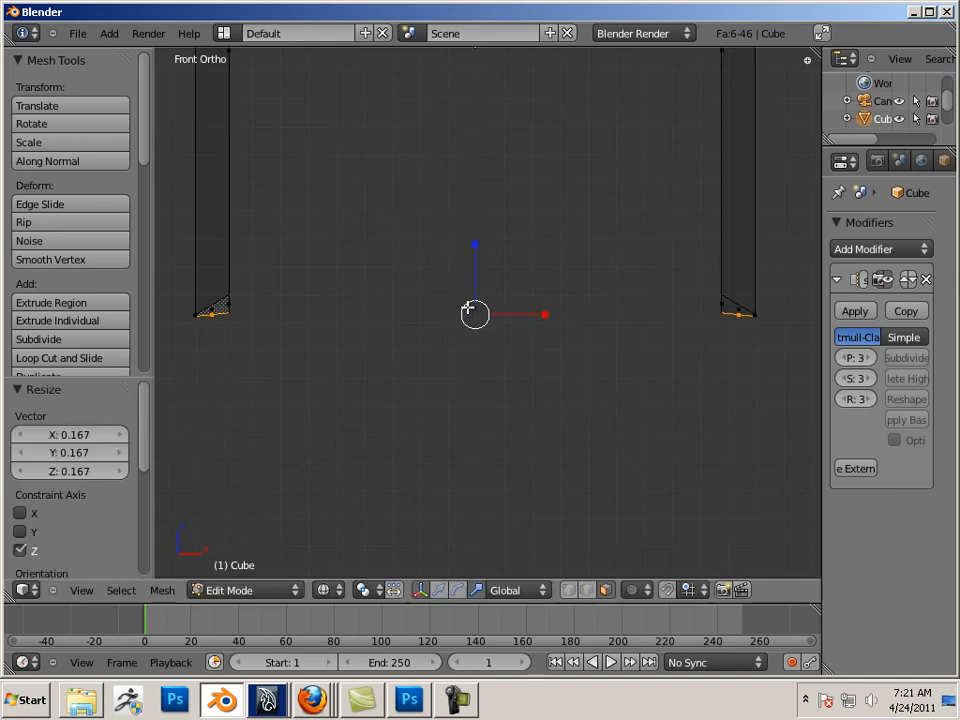
pyautogui.moveTo(476, 253); pyautogui.dragTo(476, 262)
pyautogui.press('a')
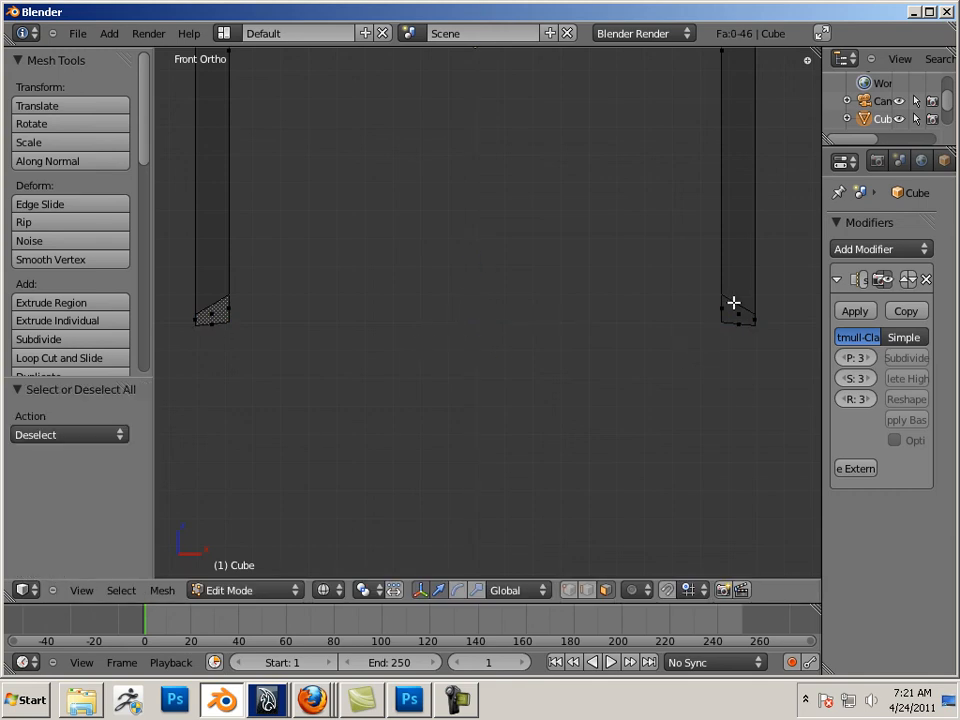
# Select the slanted edge loops just above both leg ends and flatten them by scaling along Z to -0.211 and again to 0.311
pyautogui.click(587, 589)
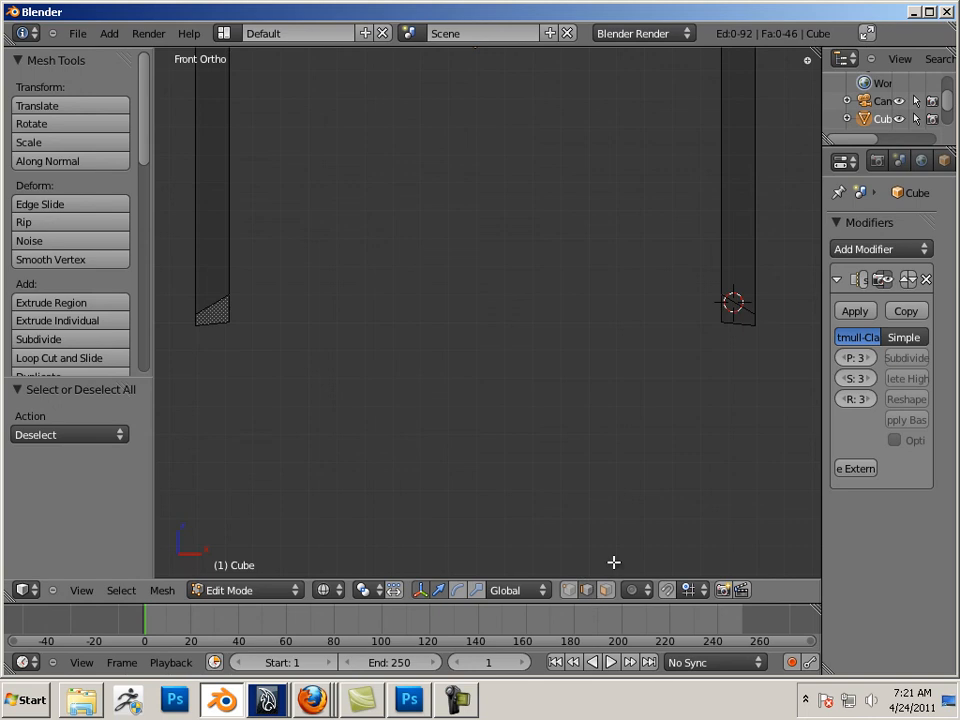
pyautogui.keyDown('alt'); pyautogui.rightClick(749, 311); pyautogui.keyUp('alt')
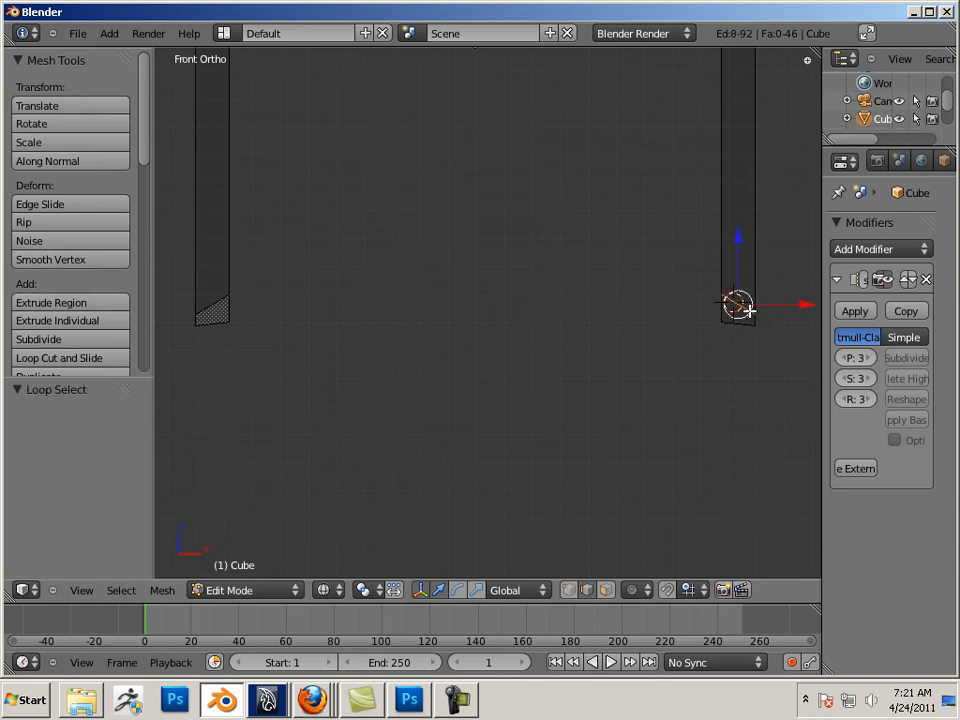
pyautogui.keyDown('alt'); pyautogui.keyDown('shift'); pyautogui.rightClick(215, 302); pyautogui.keyUp('shift'); pyautogui.keyUp('alt')
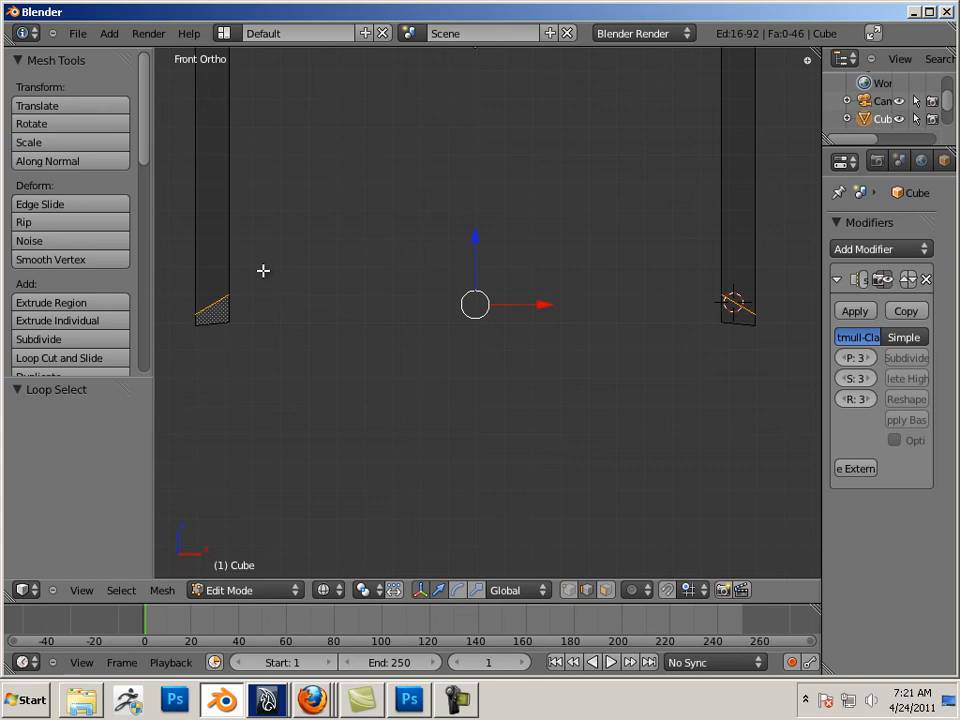
pyautogui.click(475, 590)
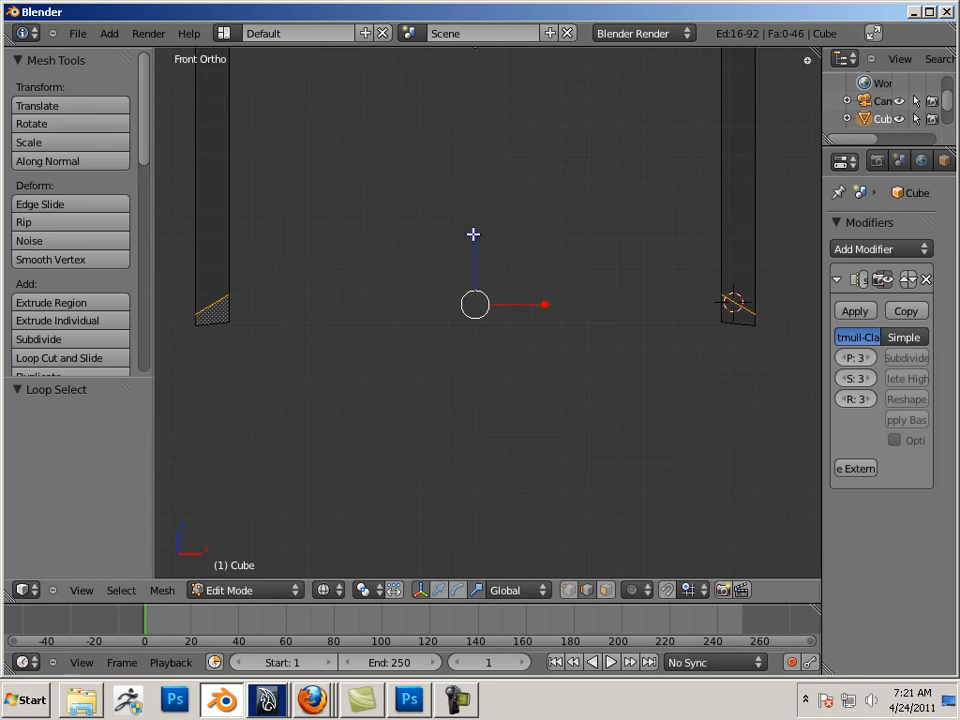
pyautogui.moveTo(473, 234); pyautogui.dragTo(461, 298)
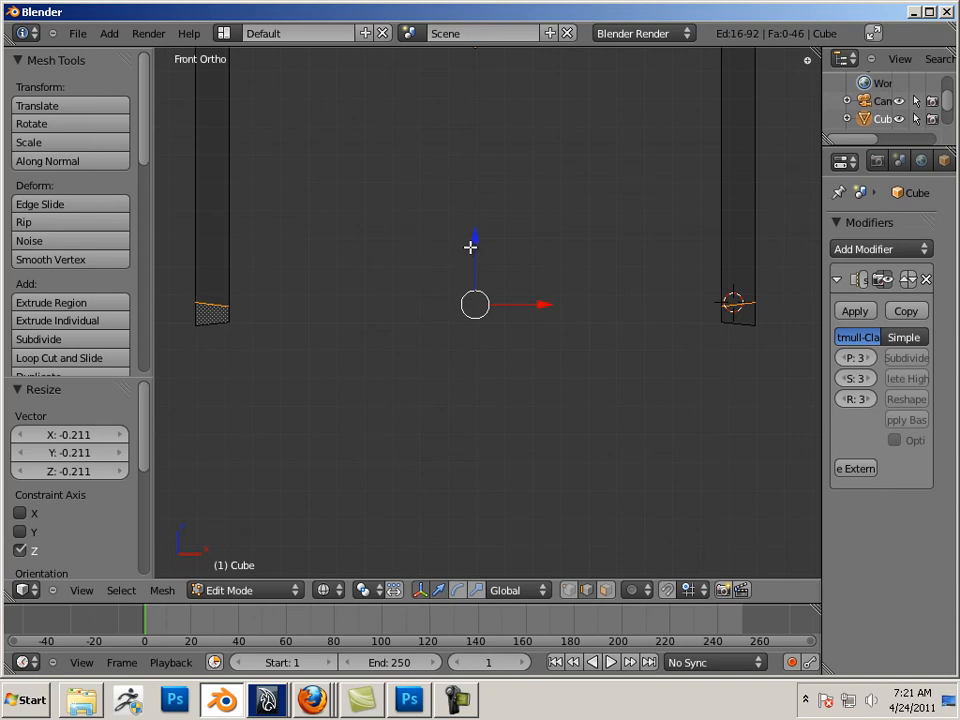
pyautogui.hotkey('ctrl', 'alt', 's')
pyautogui.moveTo(475, 237); pyautogui.dragTo(471, 285)
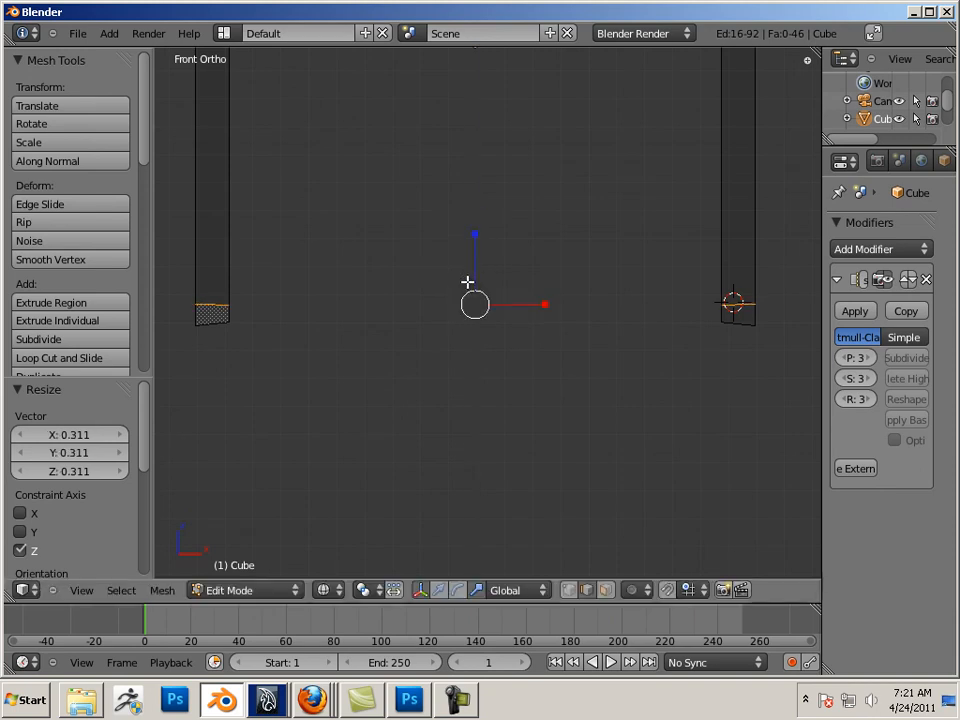
# Move the flattened edge loops down along Z close to the leg ends and clear the selection
pyautogui.hotkey('ctrl', 'alt', 'g')
pyautogui.moveTo(479, 236); pyautogui.dragTo(480, 249)
pyautogui.press('a')
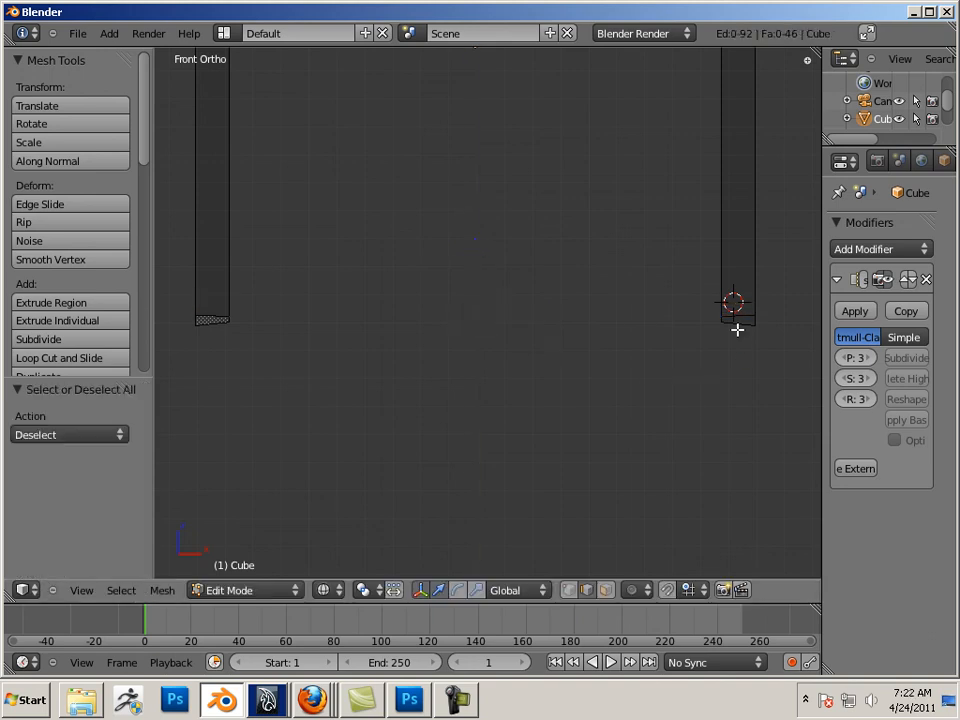
# Return to Object Mode and examine the smoothed leg ends and the whole arch in wireframe front view
pyautogui.scroll(1, 737, 330)
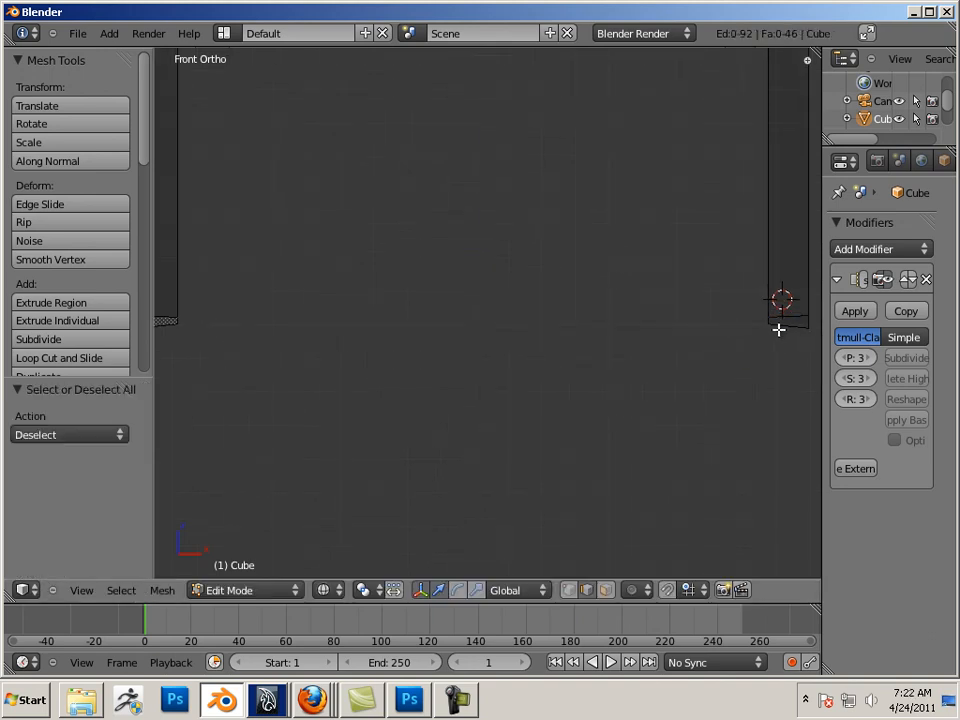
pyautogui.scroll(-8, 681, 300)
pyautogui.scroll(7, 758, 334)
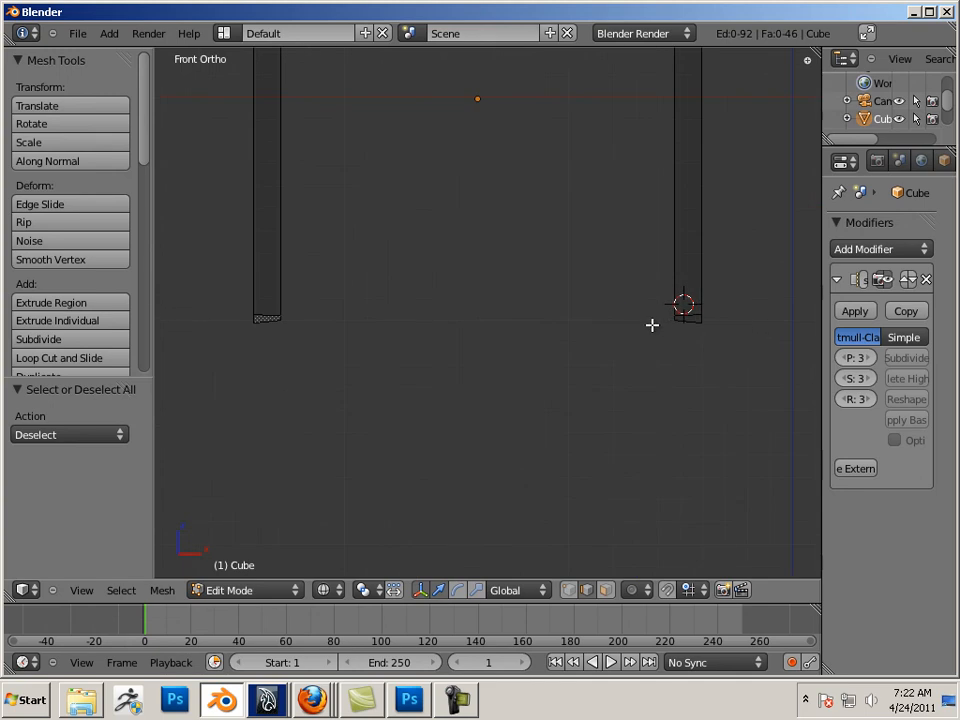
pyautogui.press('Tab')
pyautogui.scroll(2, 430, 328)
pyautogui.keyDown('shift'); pyautogui.moveTo(471, 339); pyautogui.dragTo(610, 350, button='middle'); pyautogui.keyUp('shift')
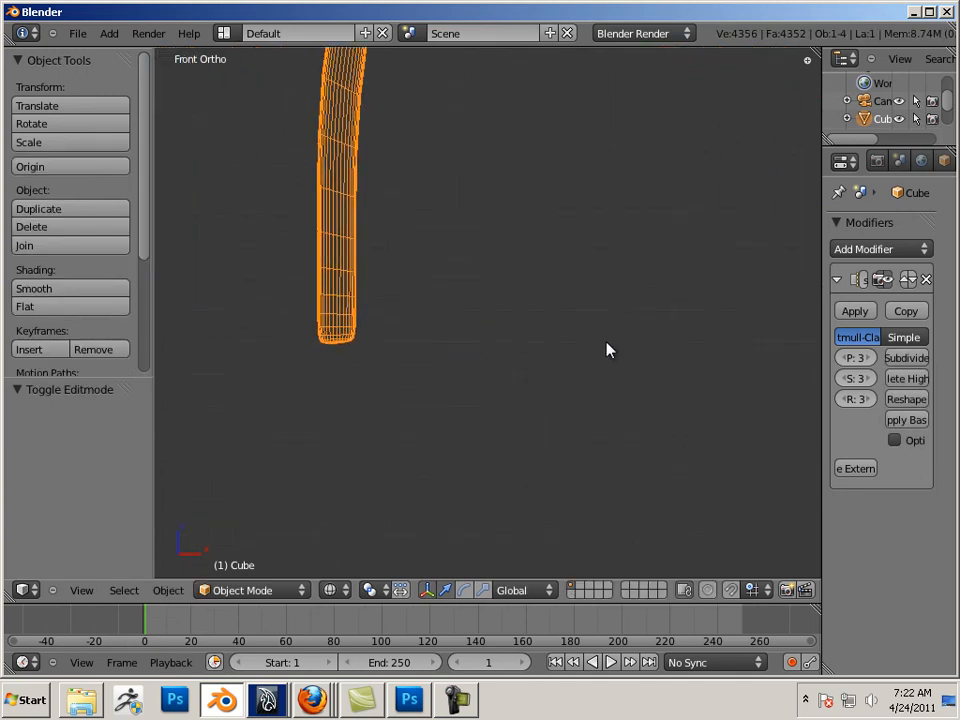
pyautogui.scroll(-6, 583, 350)
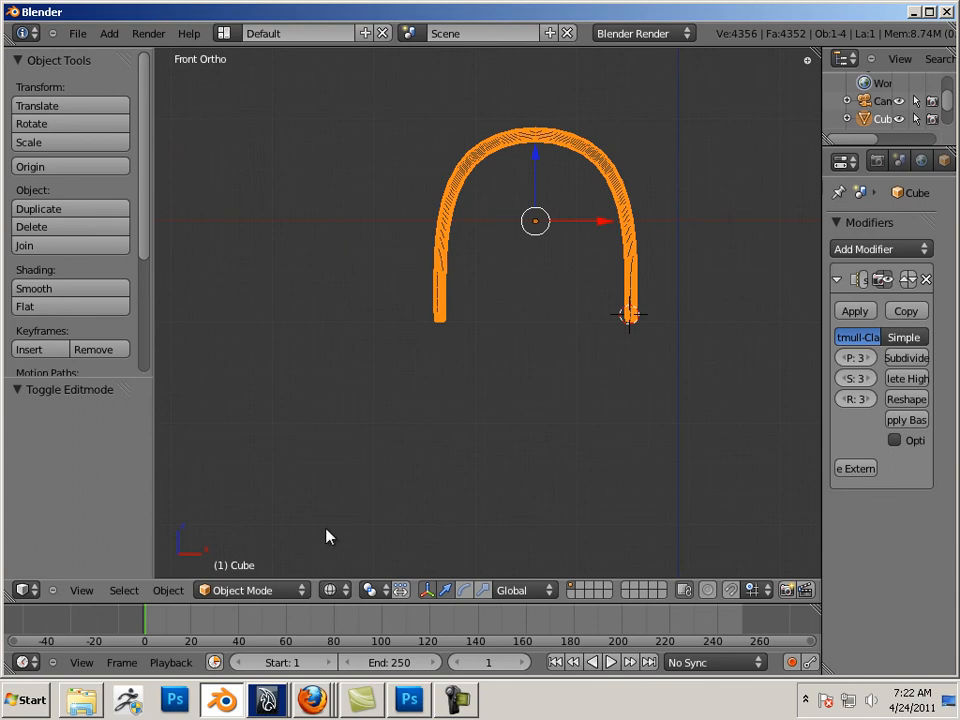
# Switch the viewport to Solid shading and examine the leg ends and the finished arch beside the closed rounded shape
pyautogui.click(336, 590)
pyautogui.click(365, 529)
pyautogui.moveTo(501, 384)
pyautogui.mouseDown(button='middle')
pyautogui.moveTo(490, 380)
pyautogui.moveTo(649, 409)
pyautogui.moveTo(536, 420)
pyautogui.moveTo(649, 427)
pyautogui.moveTo(741, 452)
pyautogui.mouseUp(button='middle')
pyautogui.scroll(10, 649, 409)
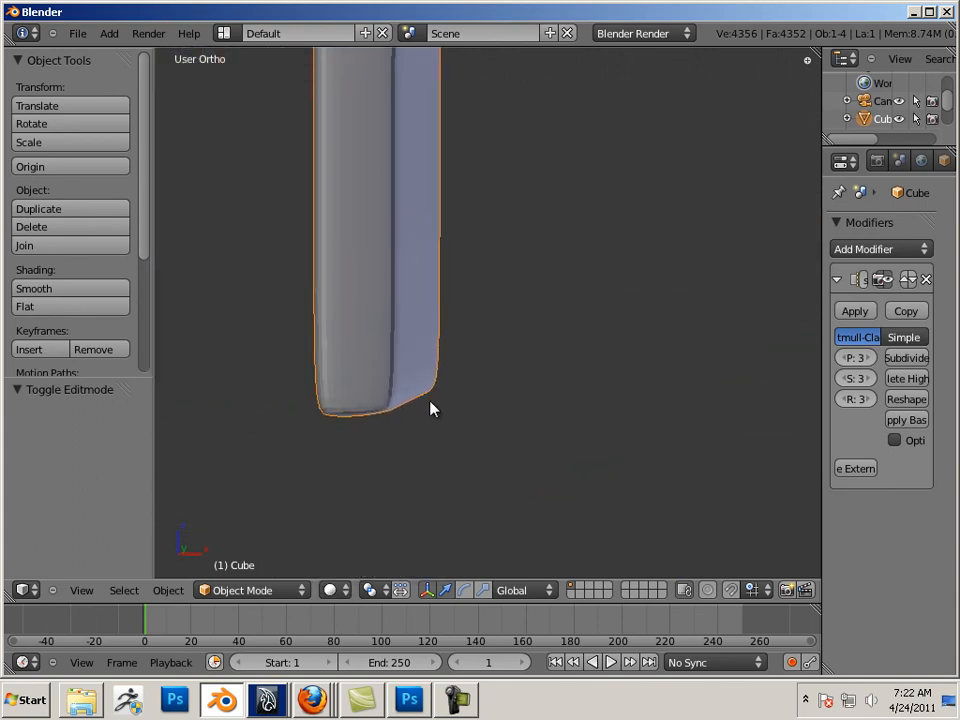
pyautogui.scroll(-8, 409, 368)
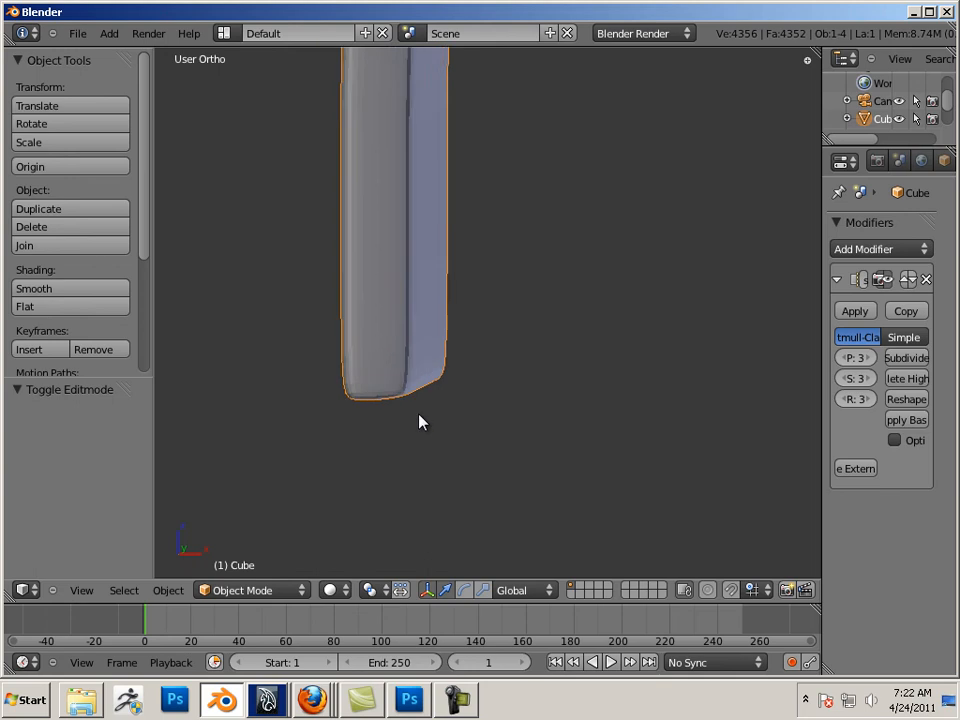
pyautogui.keyDown('shift'); pyautogui.moveTo(360, 366); pyautogui.dragTo(474, 459, button='middle'); pyautogui.keyUp('shift')
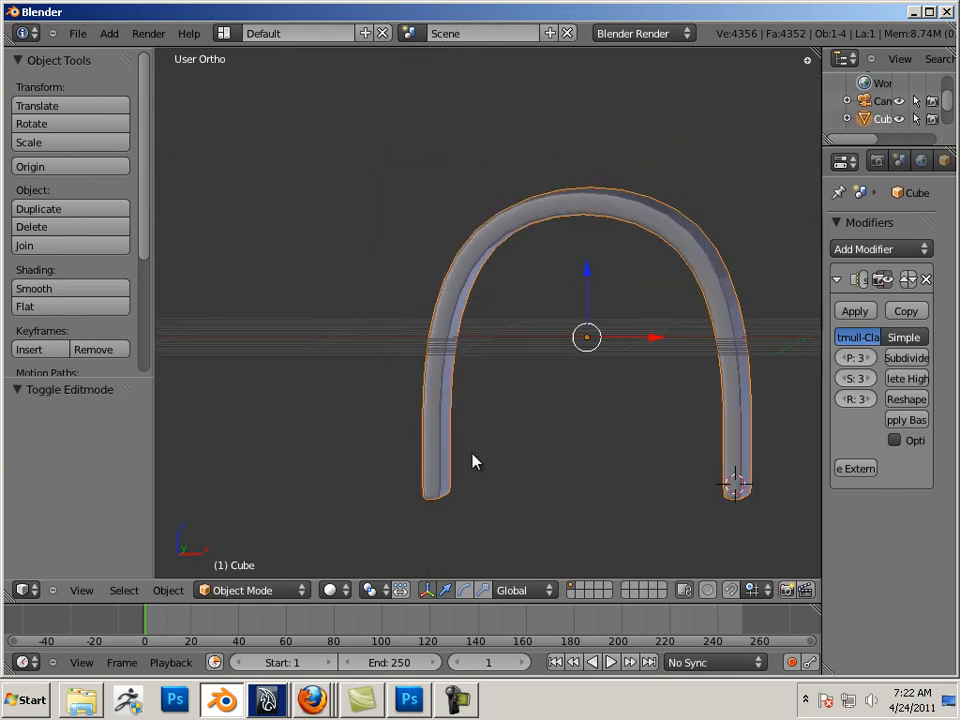
pyautogui.scroll(-3, 370, 420)
pyautogui.keyDown('shift'); pyautogui.moveTo(264, 375); pyautogui.dragTo(294, 400, button='middle'); pyautogui.keyUp('shift')
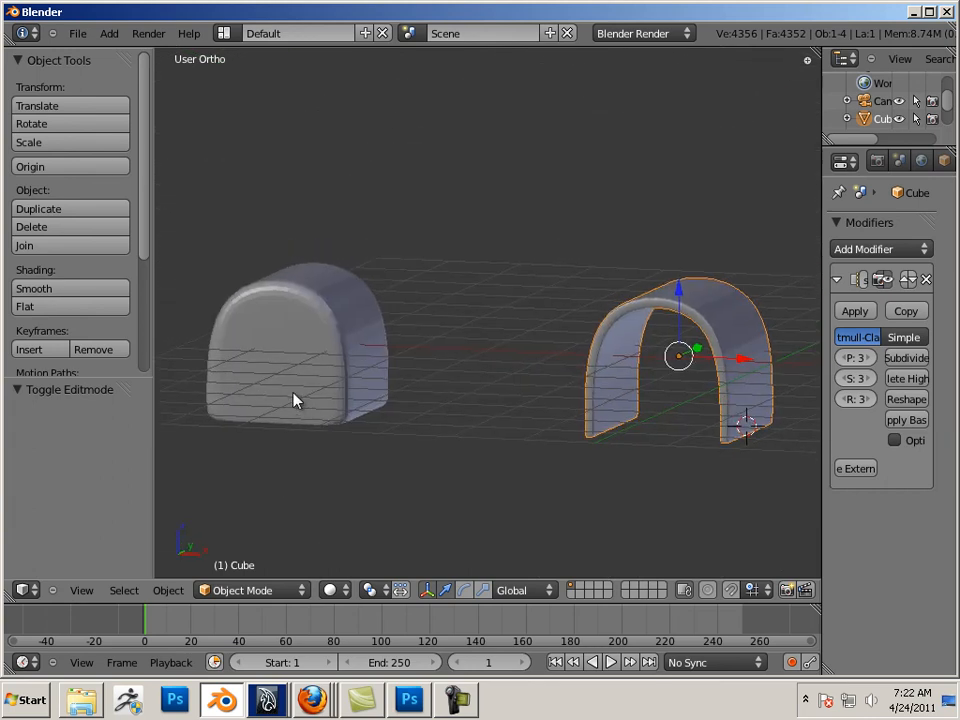